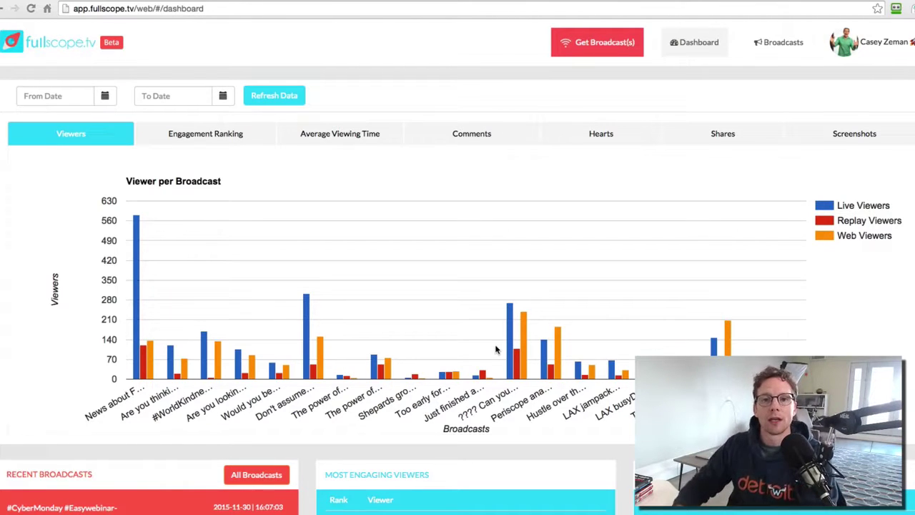
Step: Filter the dashboard data to the range 2015-12-20 to 2015-12-27 and refresh it
scroll(427, 301, "down", 1)
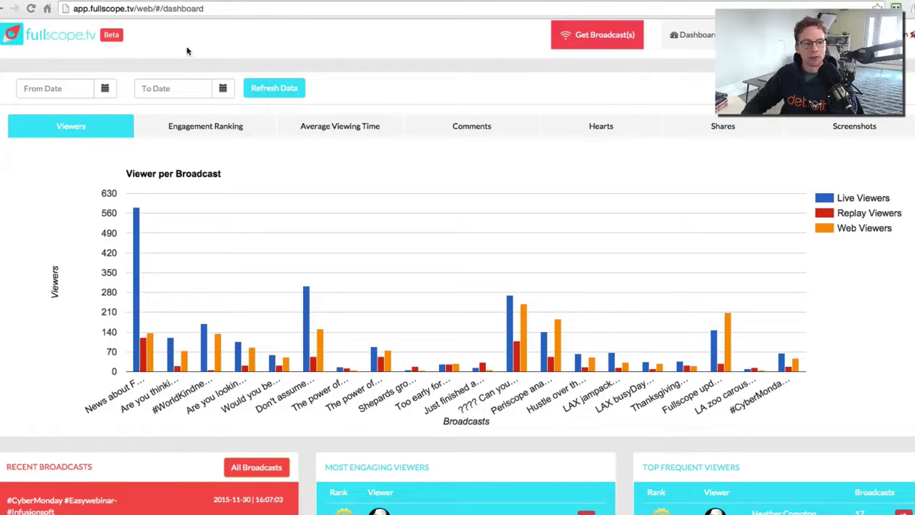
left_click(104, 88)
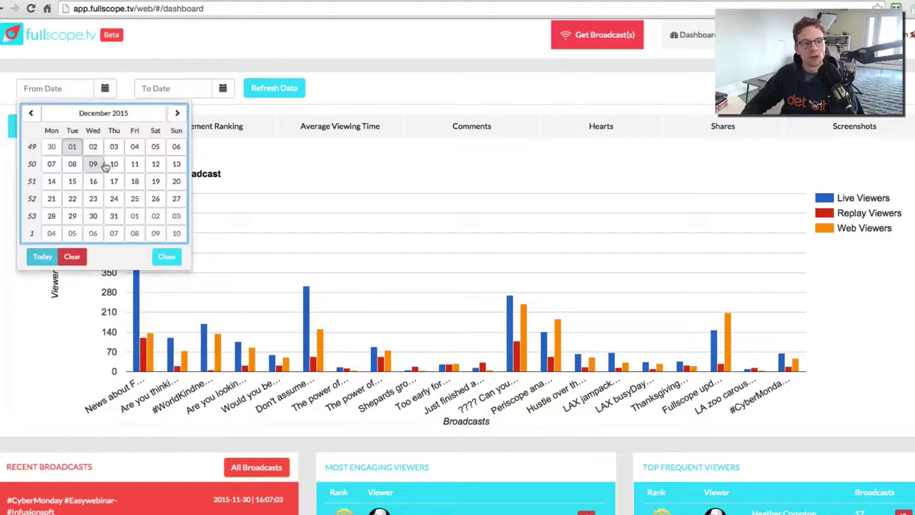
left_click(176, 181)
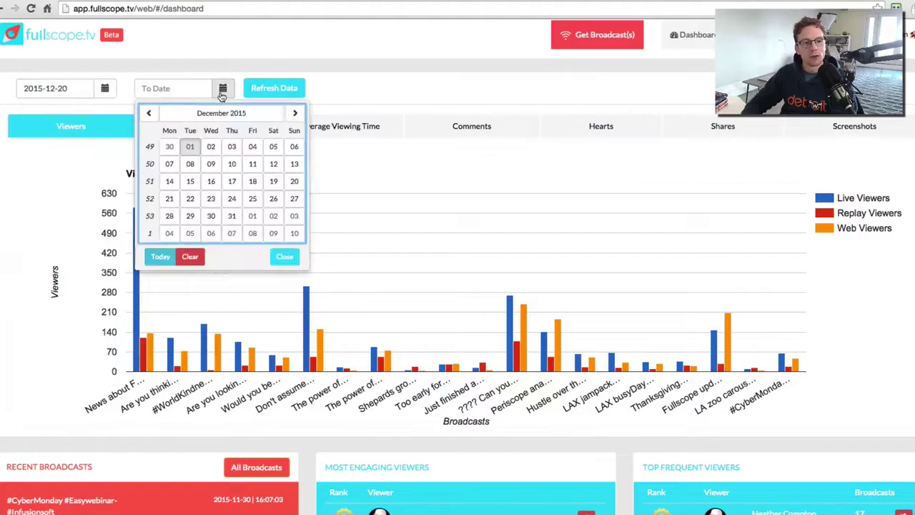
left_click(293, 198)
left_click(274, 88)
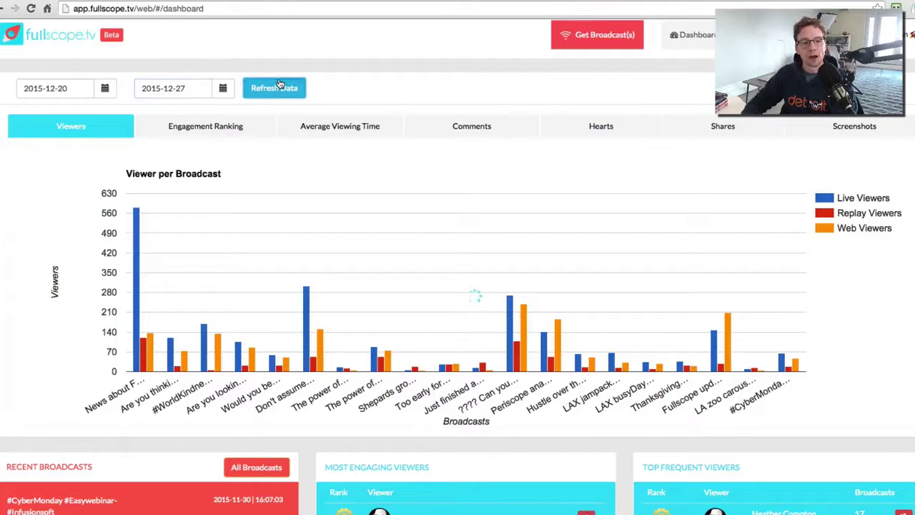
Step: Set the dashboard date range to 2015-11-01 through 2015-12-01 and refresh the data
double_click(62, 88)
type("01")
left_click(31, 113)
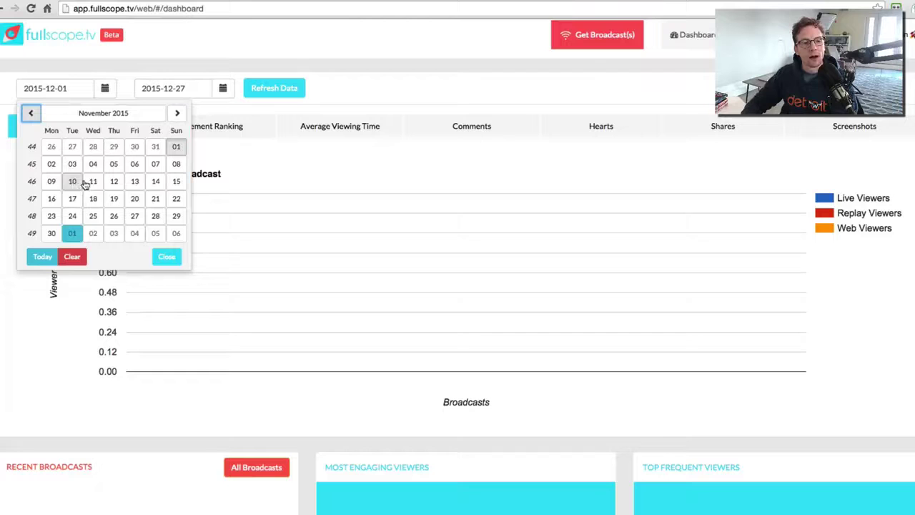
left_click(176, 146)
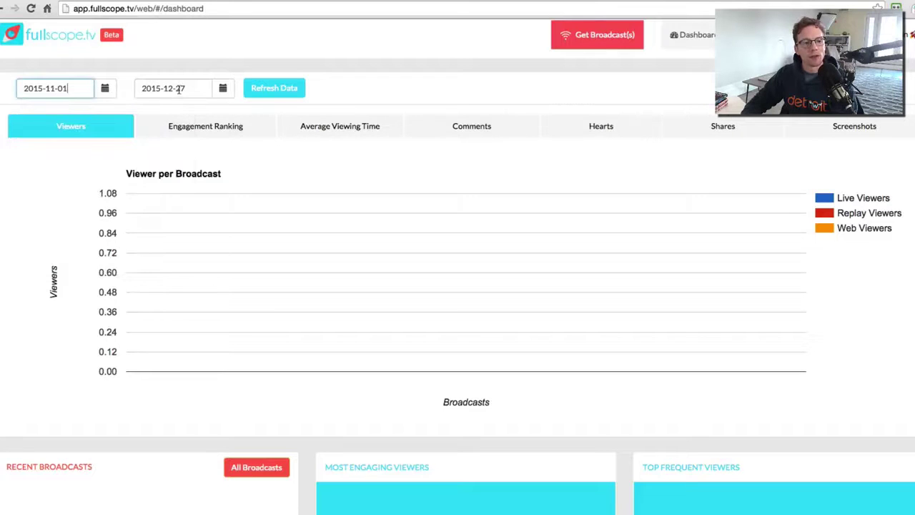
left_click(196, 87)
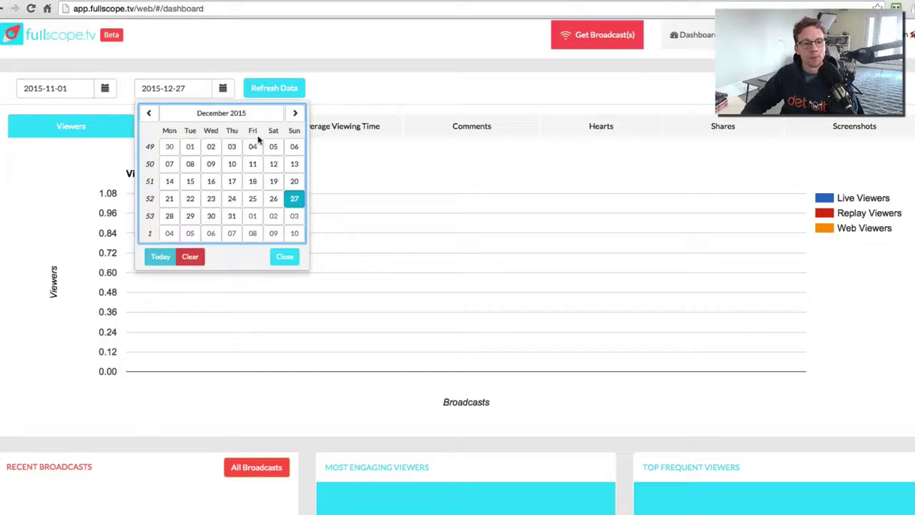
left_click(174, 148)
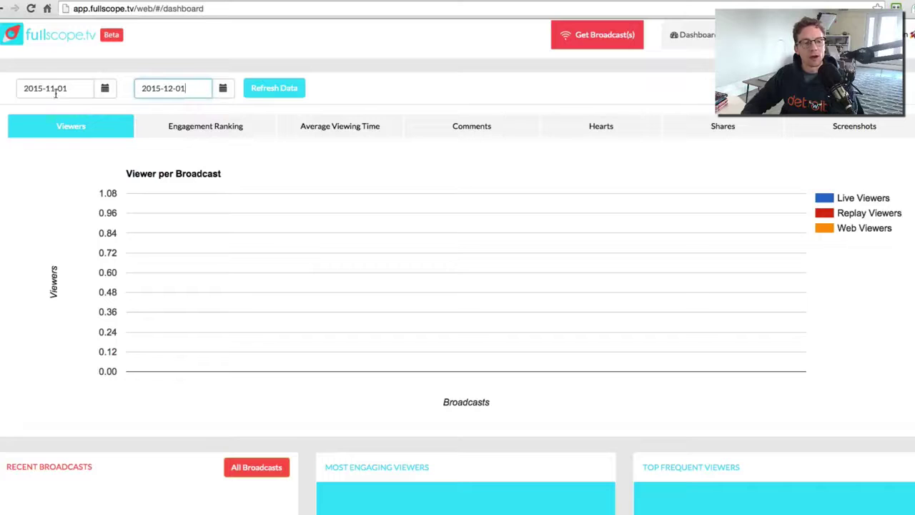
left_click(284, 90)
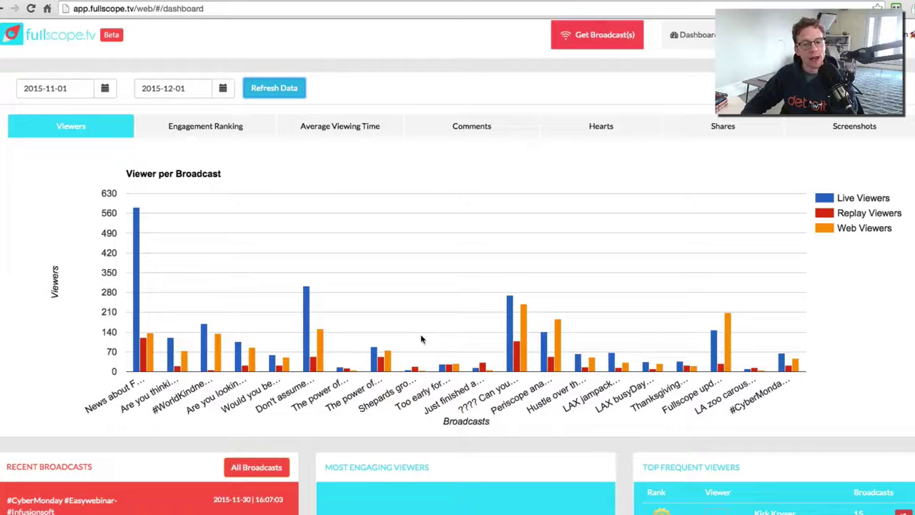
Step: Review the engagement ranking chart, including the "Don't assume…" broadcast's details, and go through the average viewing time and hearts charts
left_click(201, 128)
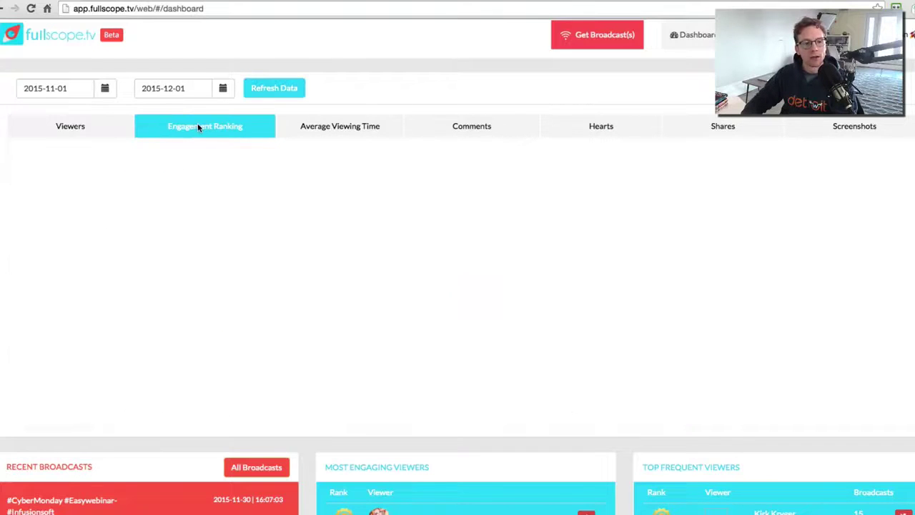
mouse_move(730, 333)
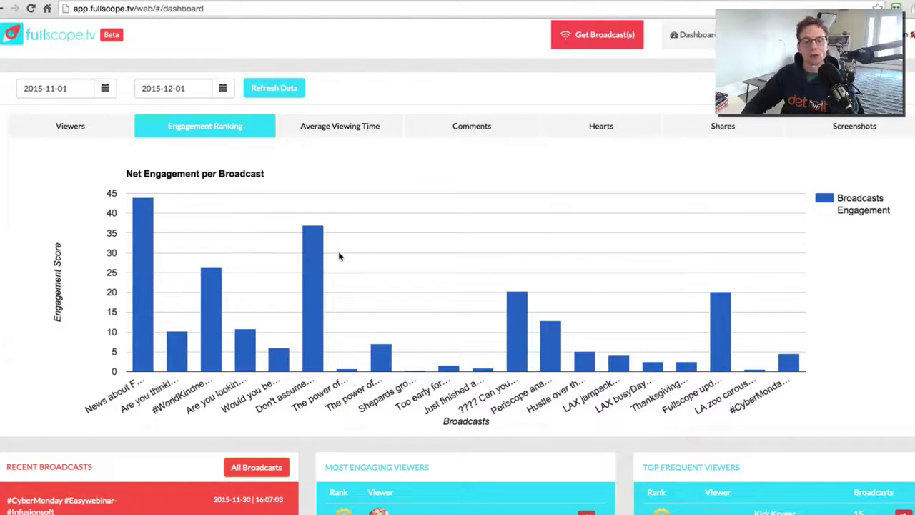
mouse_move(314, 261)
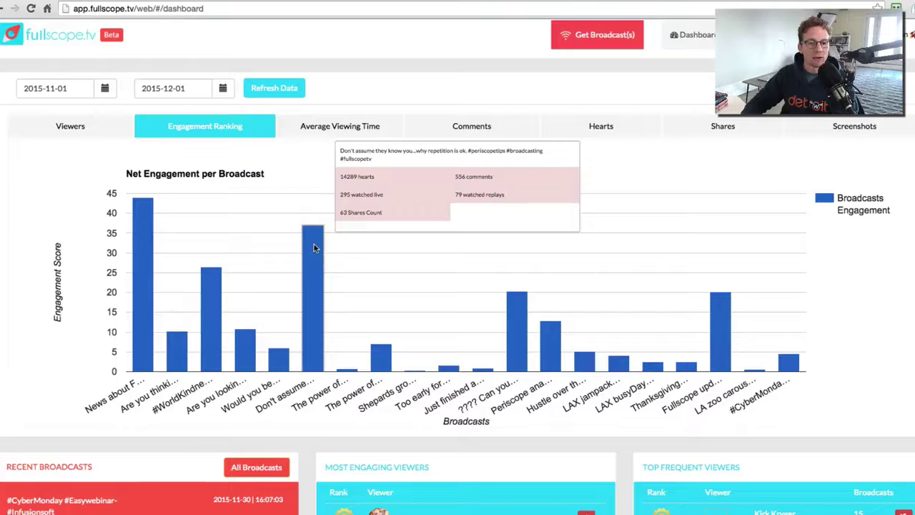
left_click(339, 127)
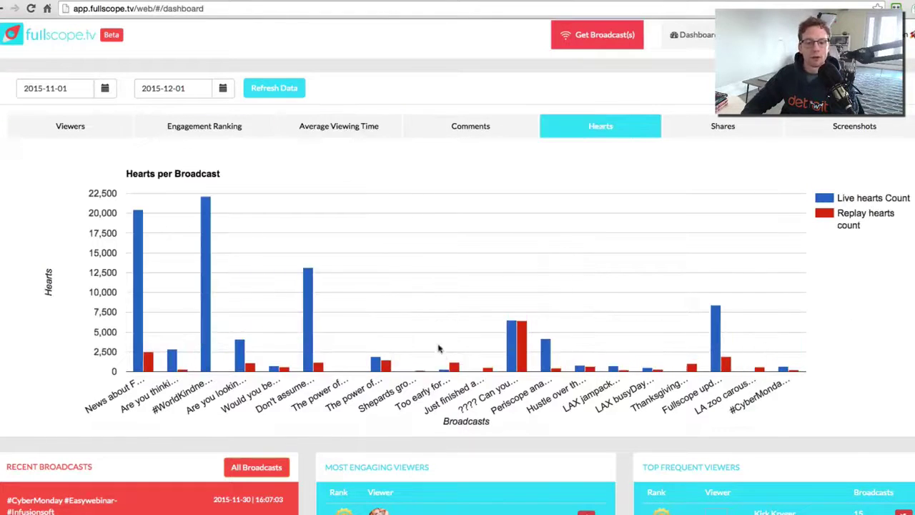
left_click(724, 133)
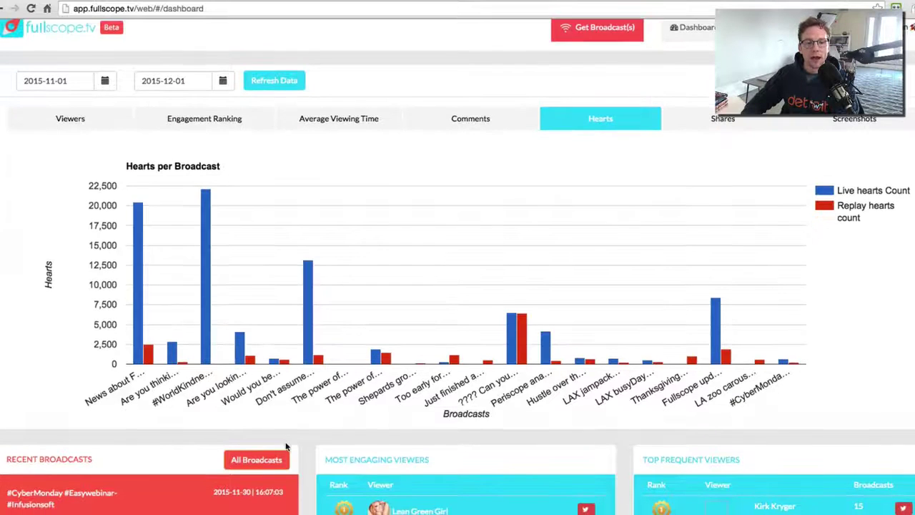
Step: Examine the recent broadcasts and most engaging viewers lists below the dashboard chart
scroll(398, 439, "down", 3)
scroll(392, 347, "up", 3)
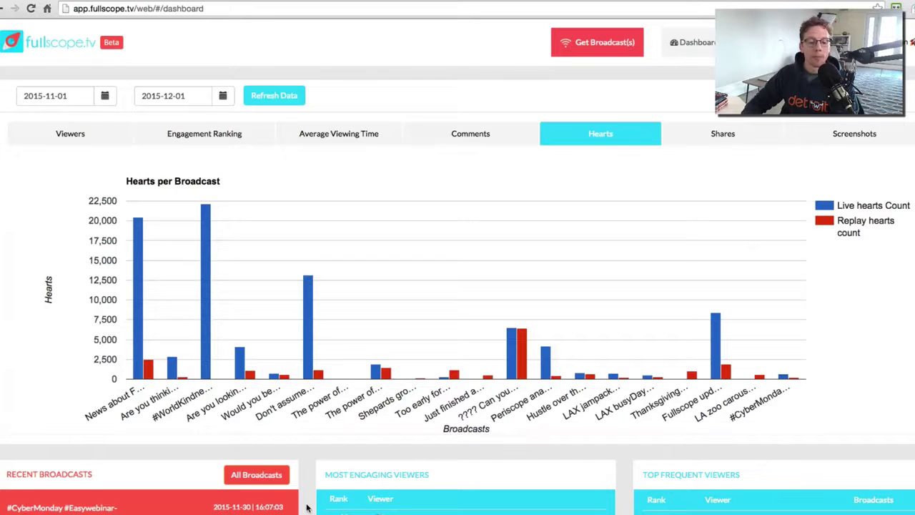
scroll(307, 508, "down", 3)
scroll(307, 508, "down", 2)
scroll(307, 502, "up", 5)
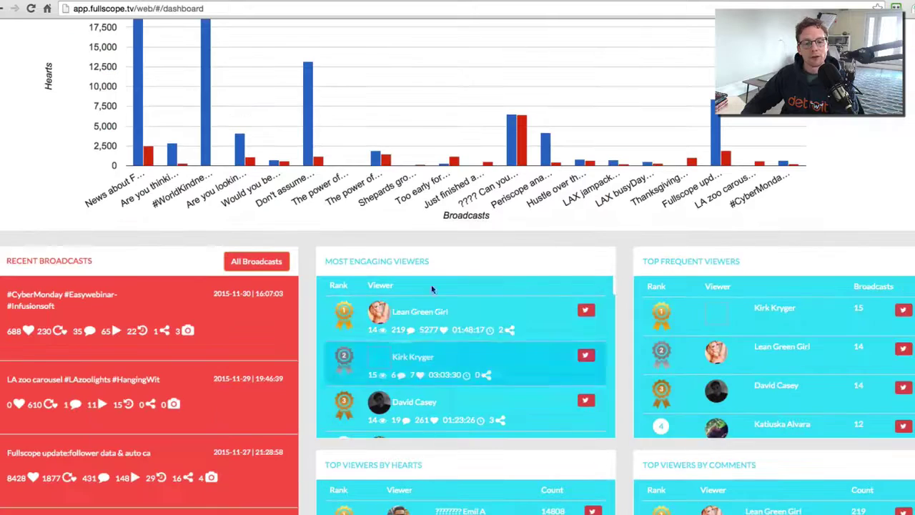
scroll(432, 315, "down", 6)
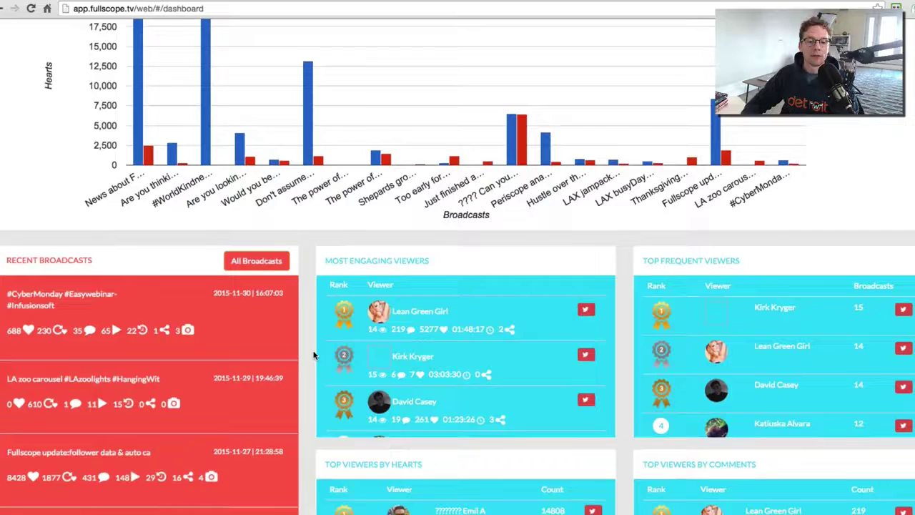
scroll(313, 355, "down", 1)
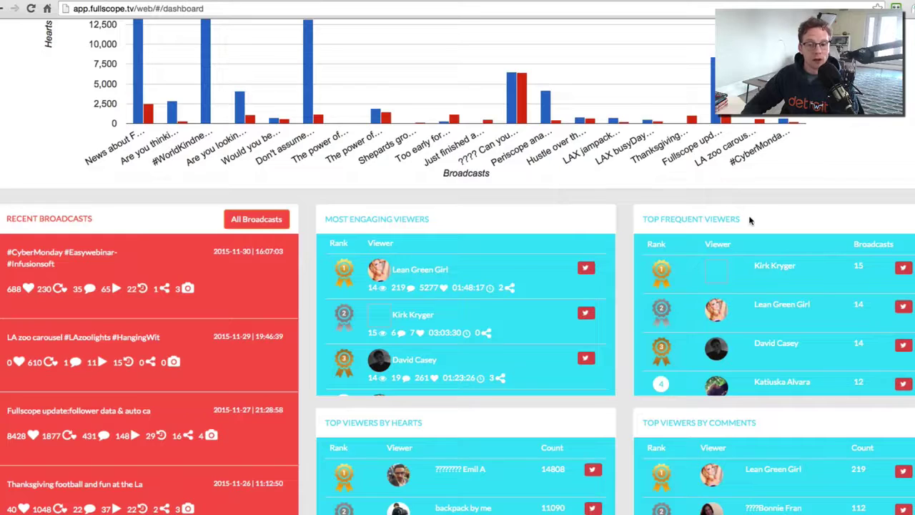
Step: View the Twitter profile of the third-ranked viewer under Top Frequent Viewers and close it again
left_click_drag(740, 220, 678, 223)
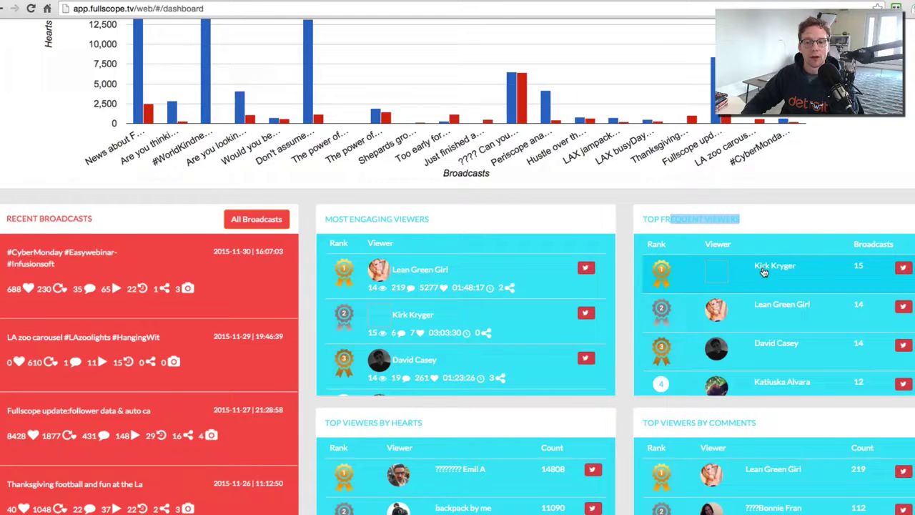
left_click(763, 343)
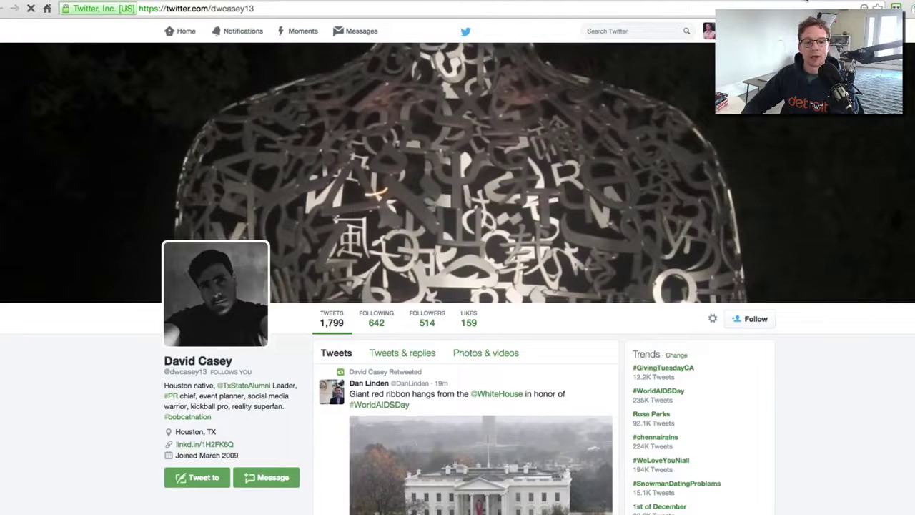
key("ctrl+w")
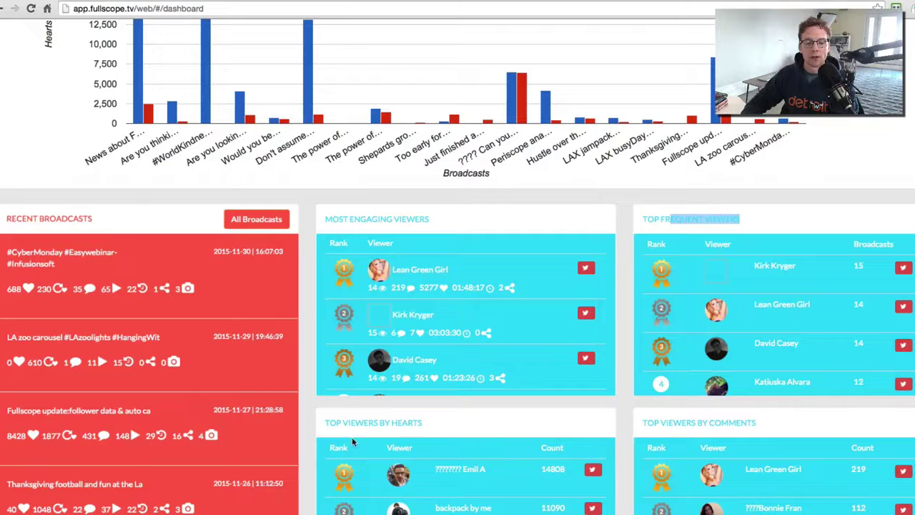
Step: Look through the top viewer rankings by hearts, comments, shares and screenshots, and return to the hearts chart
scroll(309, 473, "down", 2)
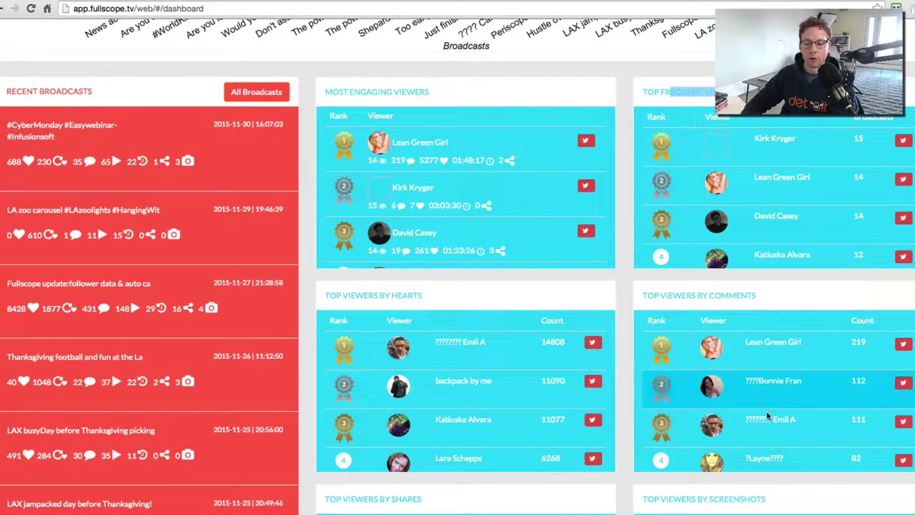
scroll(628, 436, "down", 2)
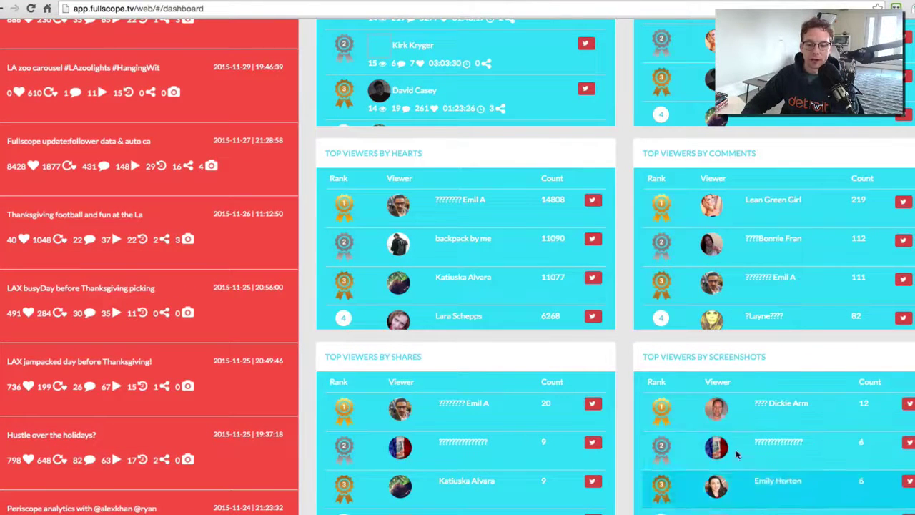
scroll(753, 500, "down", 2)
scroll(694, 490, "up", 2)
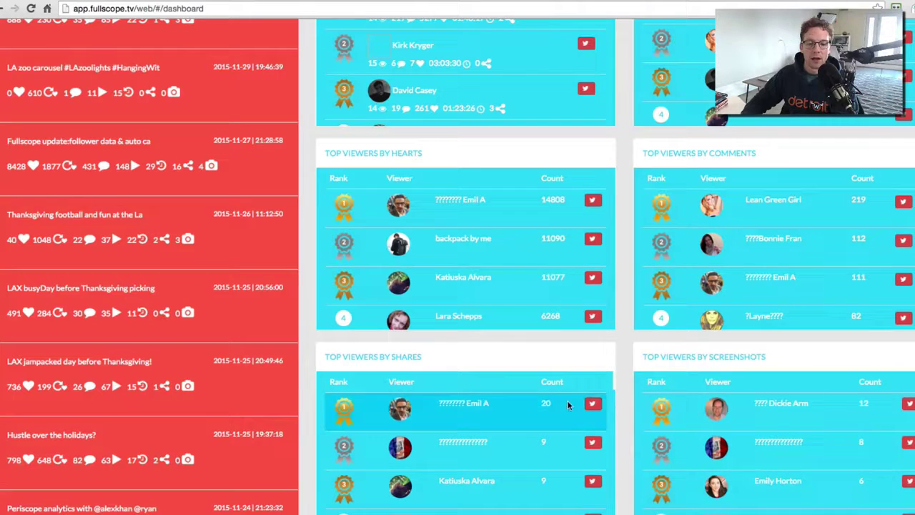
scroll(623, 359, "up", 7)
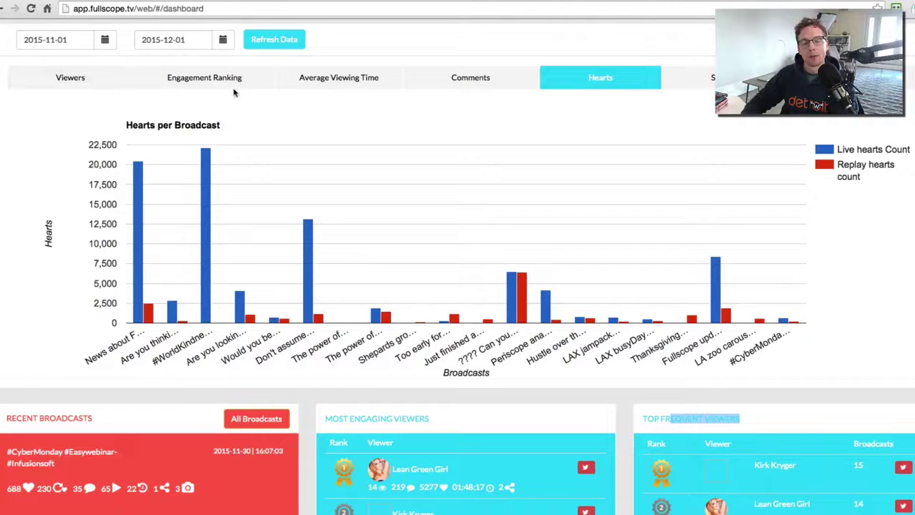
scroll(402, 90, "up", 2)
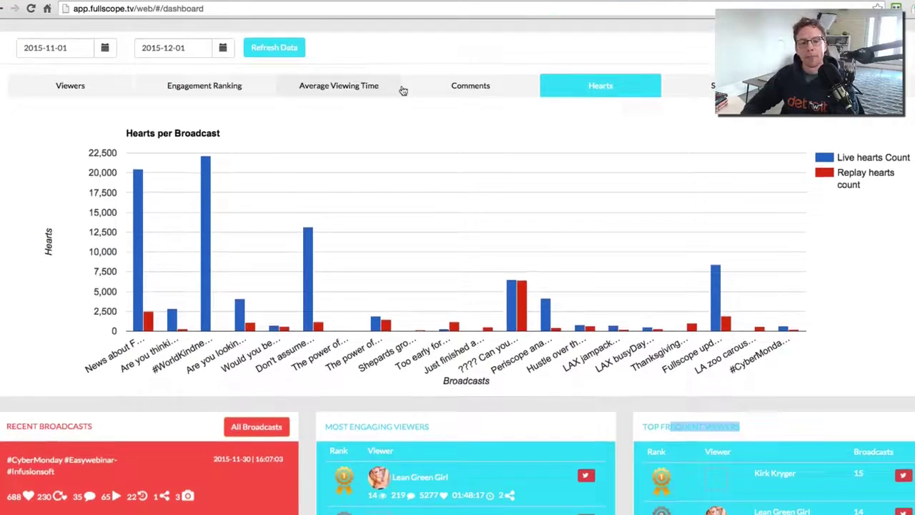
scroll(403, 90, "down", 2)
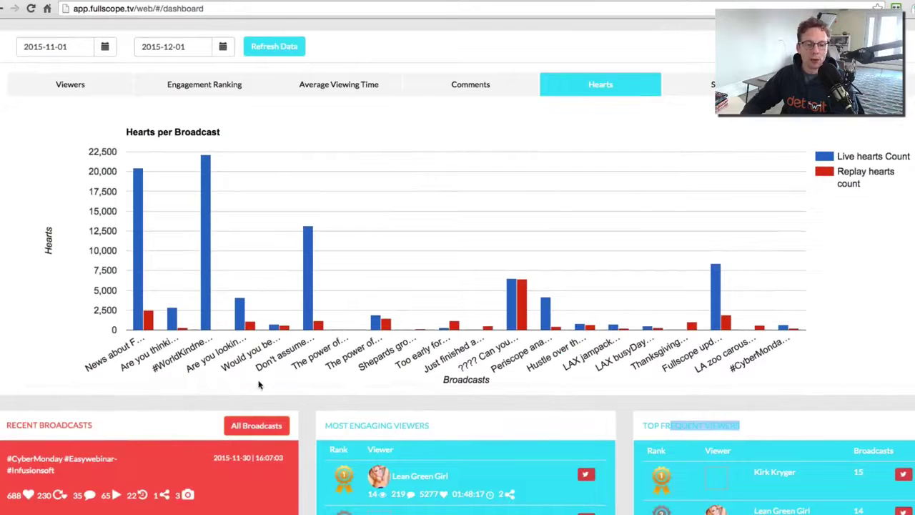
Step: Show the list of all broadcasts and set its date range to 2015-11-01 through 2015-12-01
left_click(267, 425)
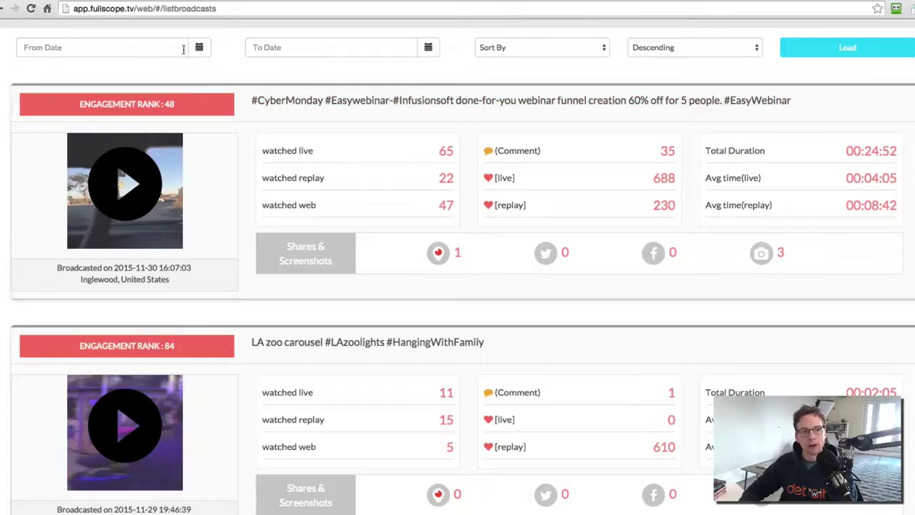
left_click(156, 51)
left_click(199, 47)
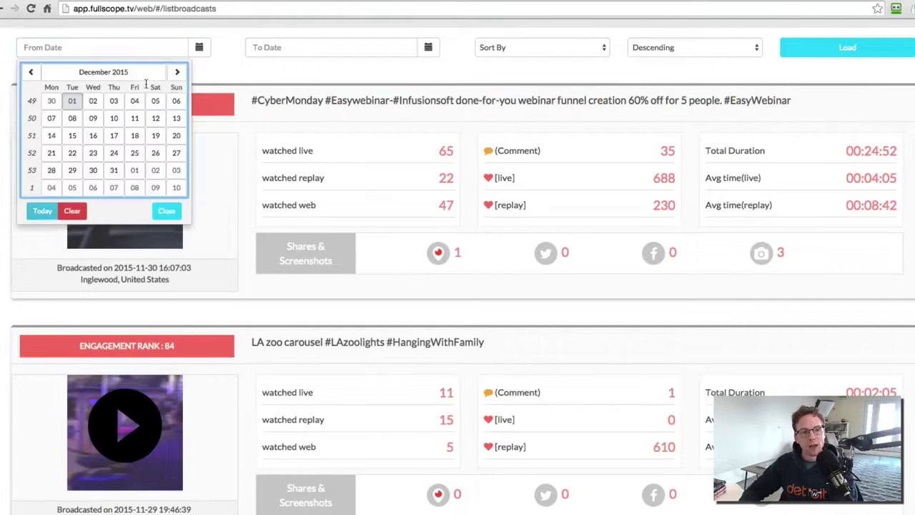
left_click(31, 72)
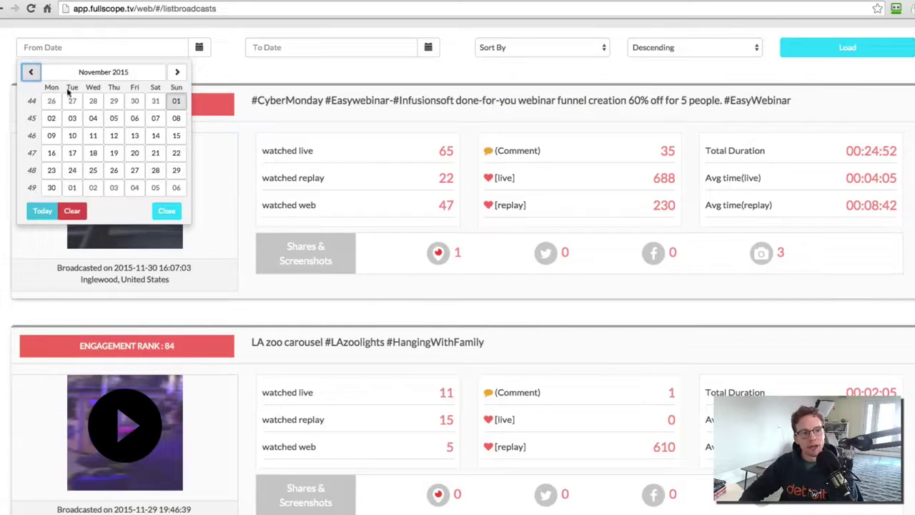
left_click(176, 101)
left_click(313, 45)
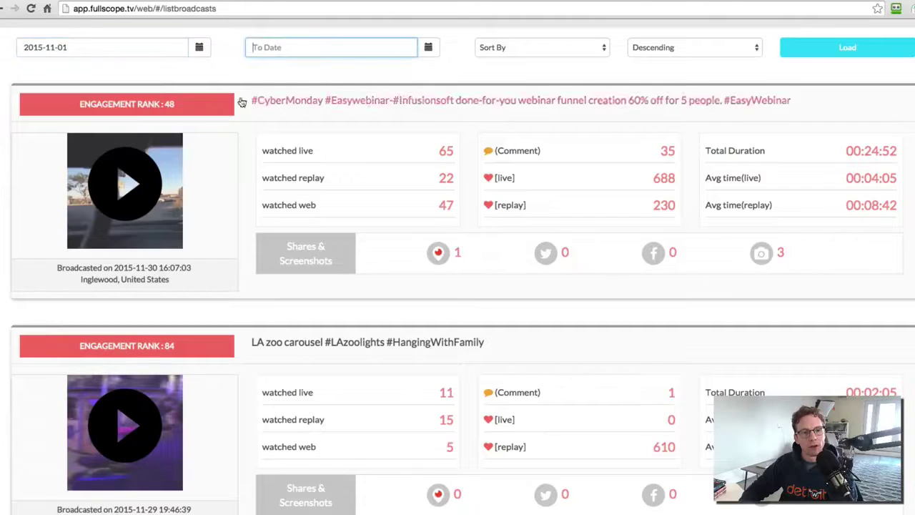
left_click(428, 47)
left_click(301, 101)
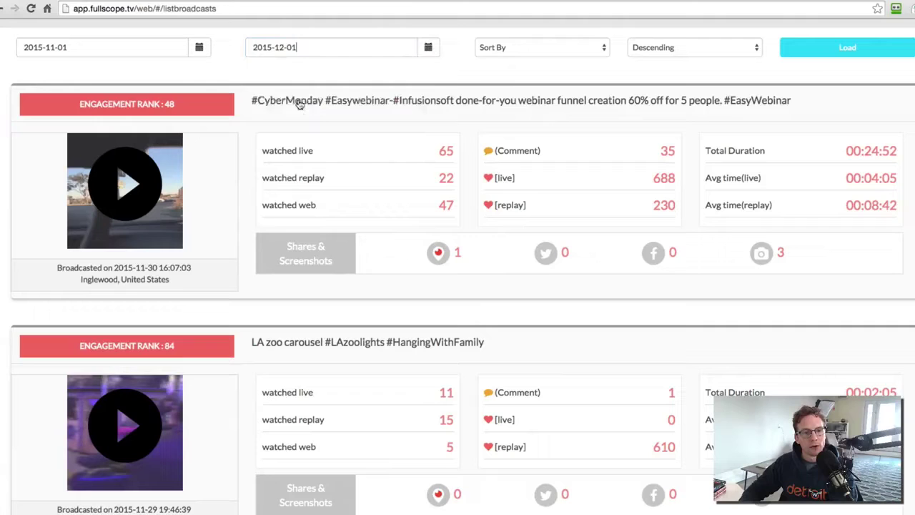
Step: Sort the broadcasts by Engagement Rank in descending order and load the list
left_click(662, 55)
left_click(651, 46)
left_click(543, 51)
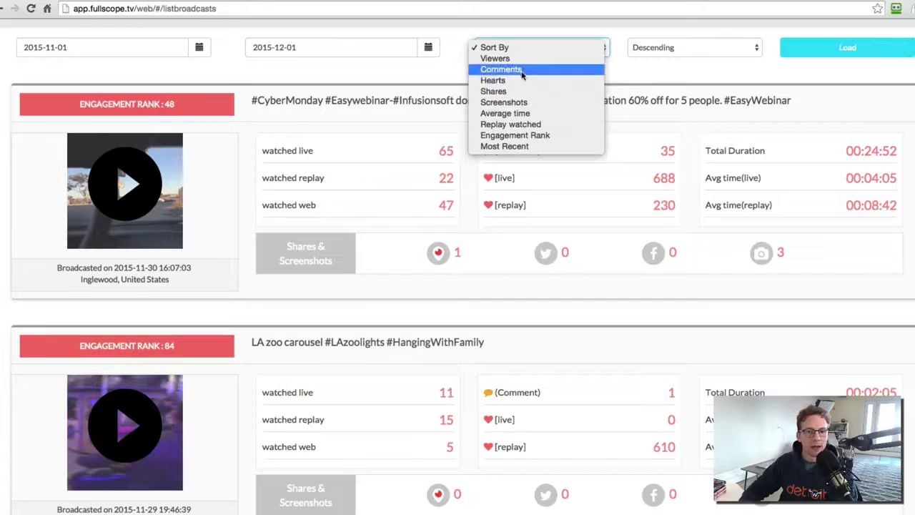
left_click(522, 136)
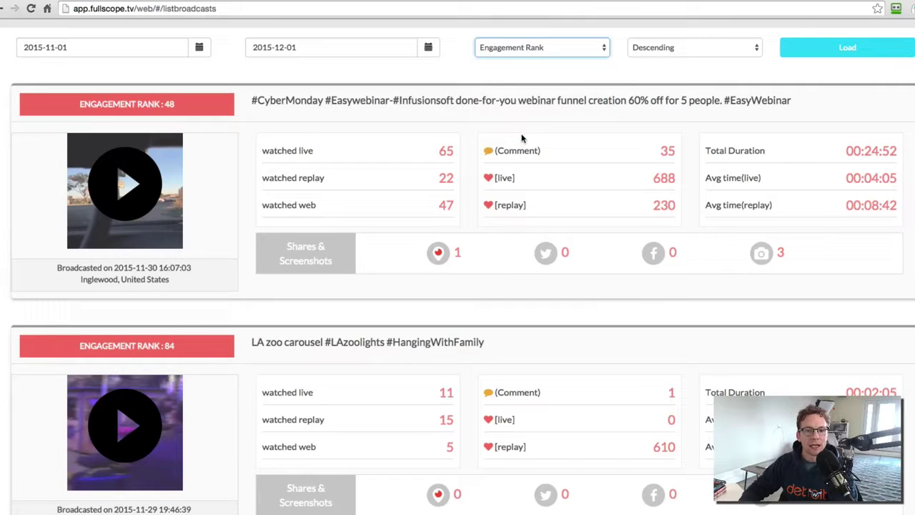
left_click(868, 48)
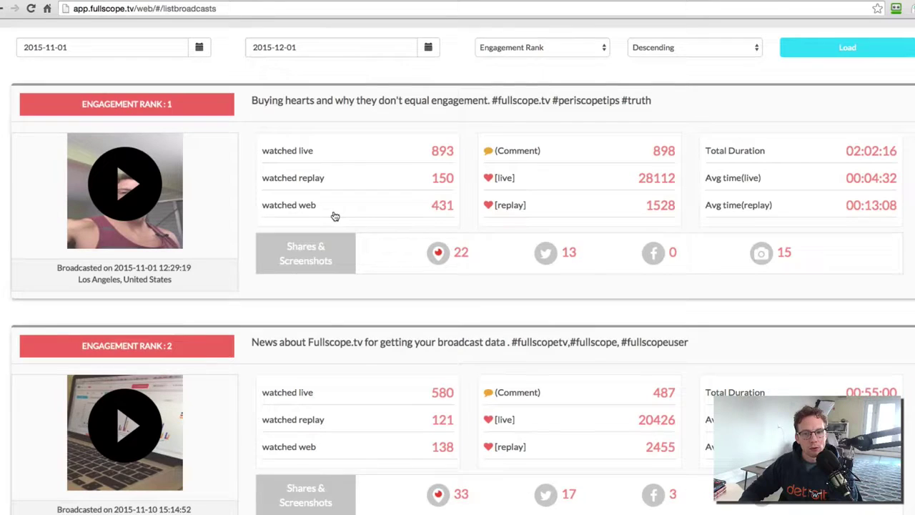
Step: Look through the engagement-ranked broadcasts, then sort the list by Comments in descending order and load it
scroll(335, 216, "down", 4)
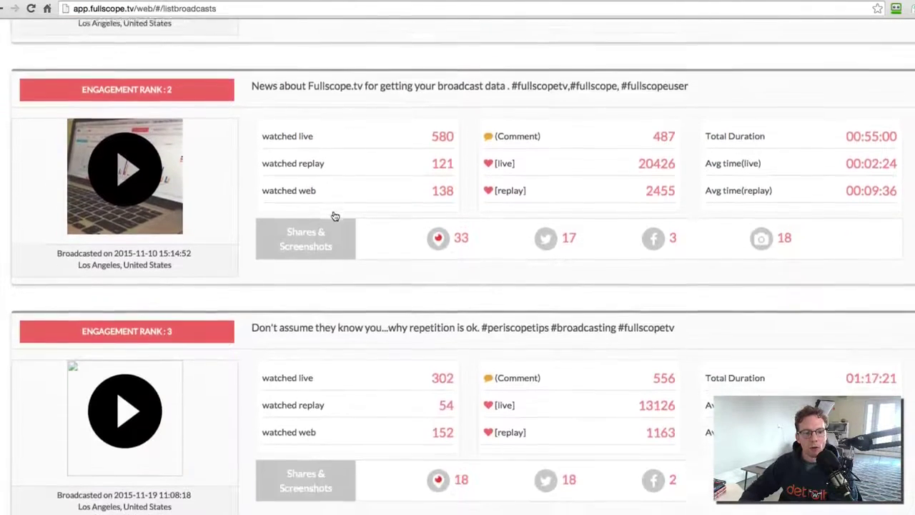
scroll(334, 216, "down", 8)
scroll(335, 216, "up", 12)
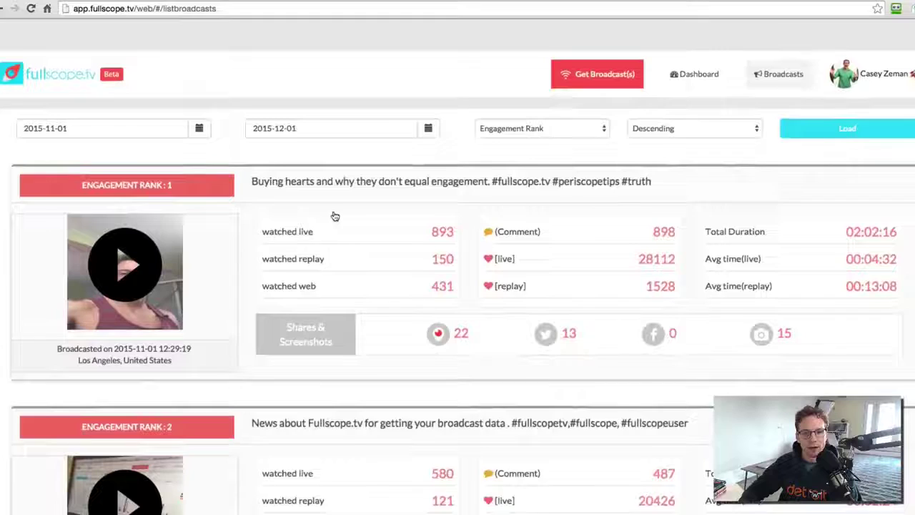
scroll(335, 216, "down", 1)
left_click(565, 95)
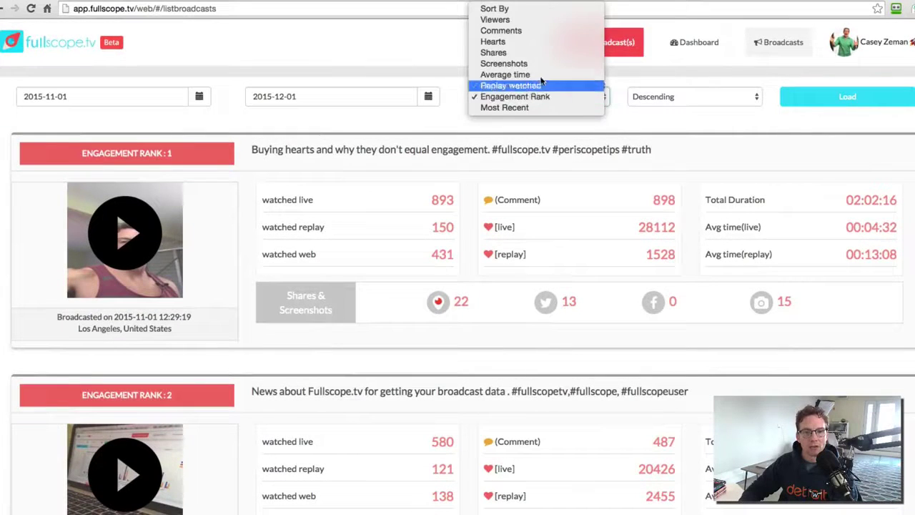
left_click(495, 33)
left_click(838, 95)
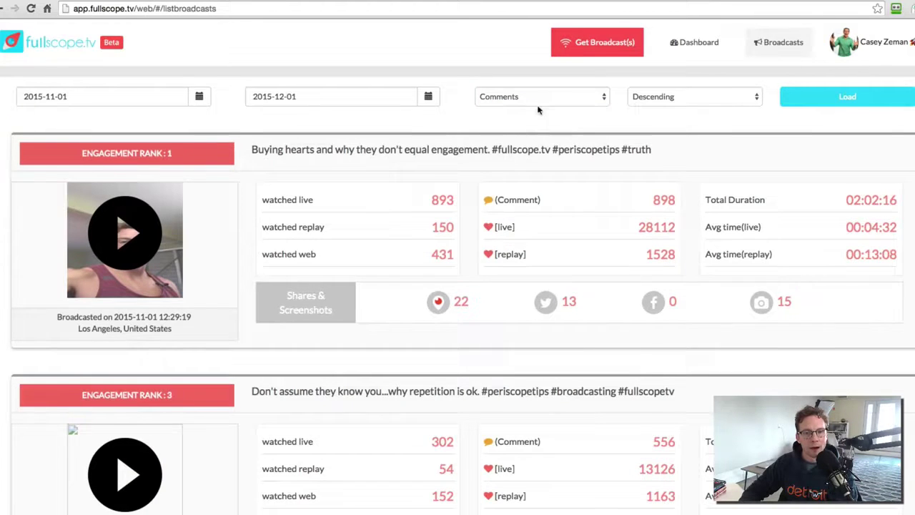
scroll(435, 384, "up", 1)
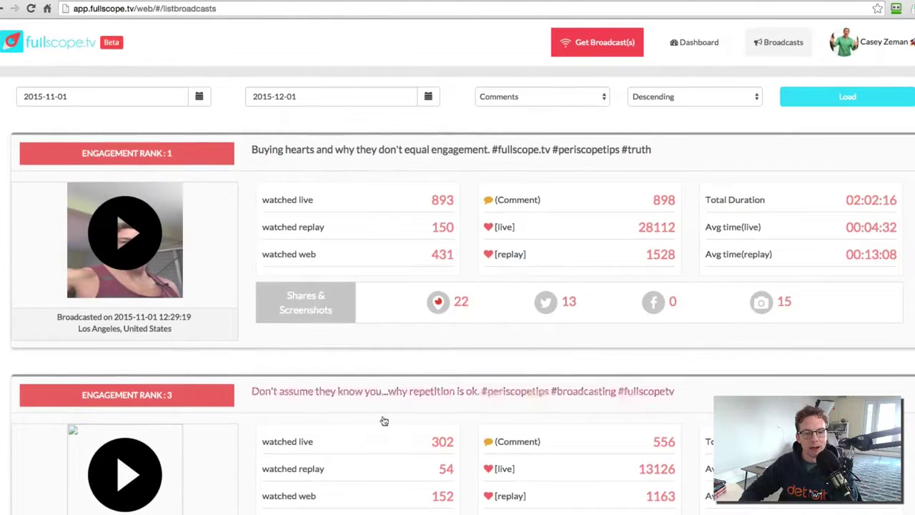
Step: Sort the broadcast list by Hearts in descending order and load it
left_click(511, 90)
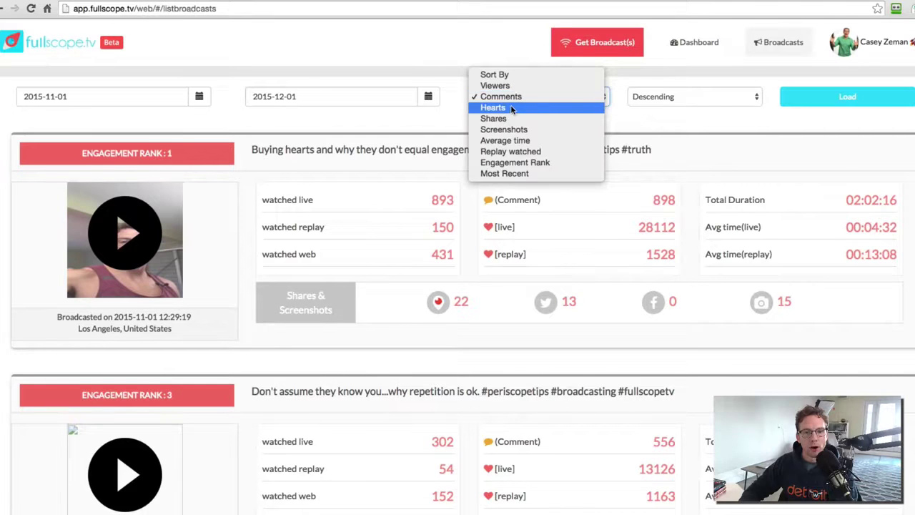
left_click(511, 108)
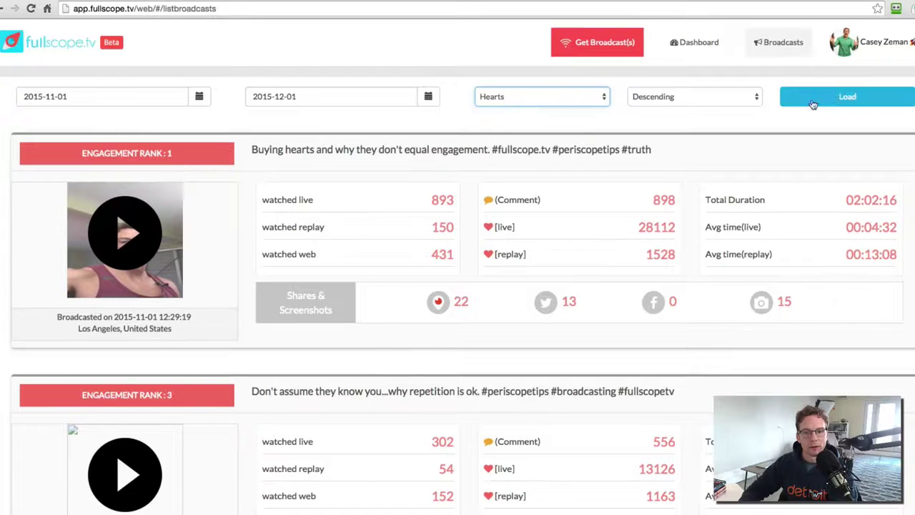
left_click(828, 97)
Step: Sort the broadcasts by Screenshots in descending order, load the list and look through it
left_click(519, 100)
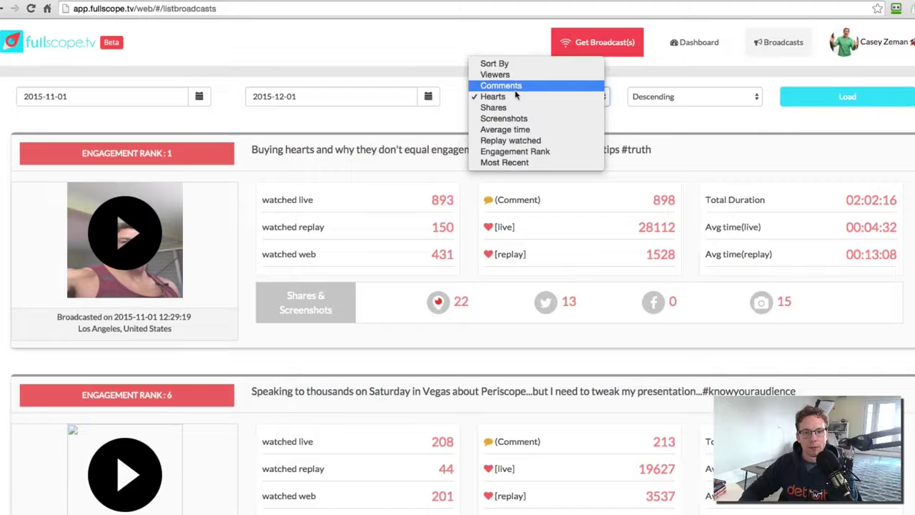
left_click(517, 117)
left_click(862, 97)
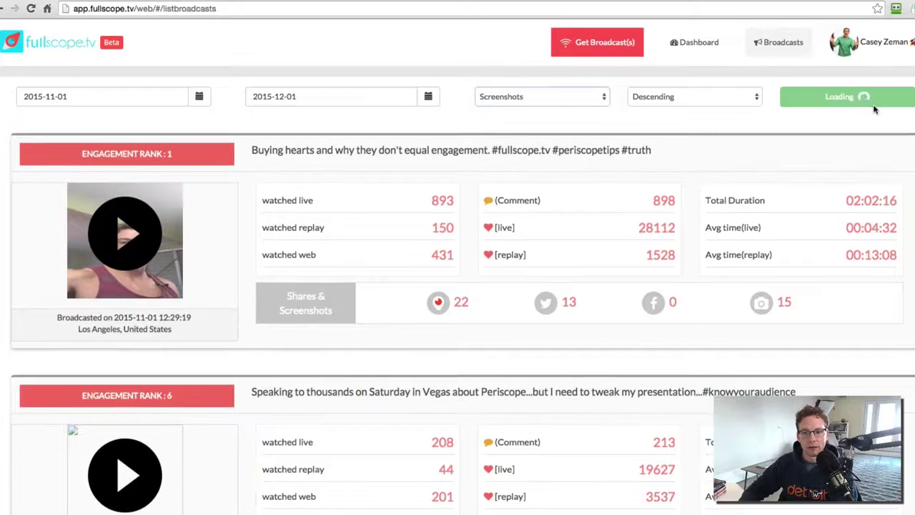
scroll(371, 282, "down", 3)
scroll(371, 279, "up", 3)
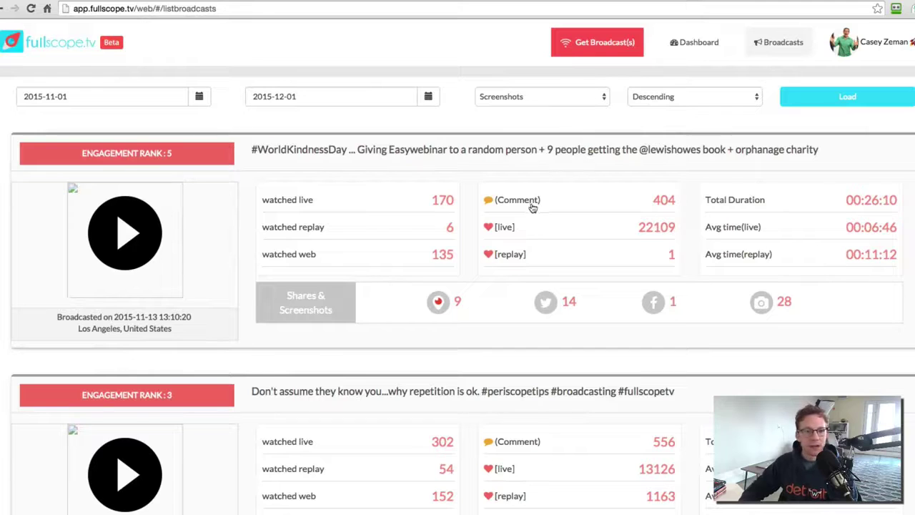
Step: Set the broadcast sorting back to Engagement Rank in descending order and reload the list
left_click(528, 100)
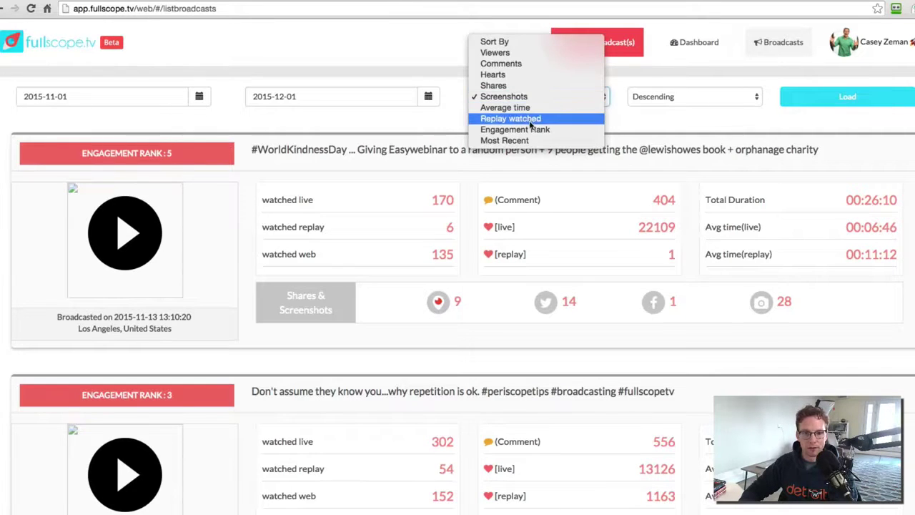
left_click(530, 129)
left_click(842, 100)
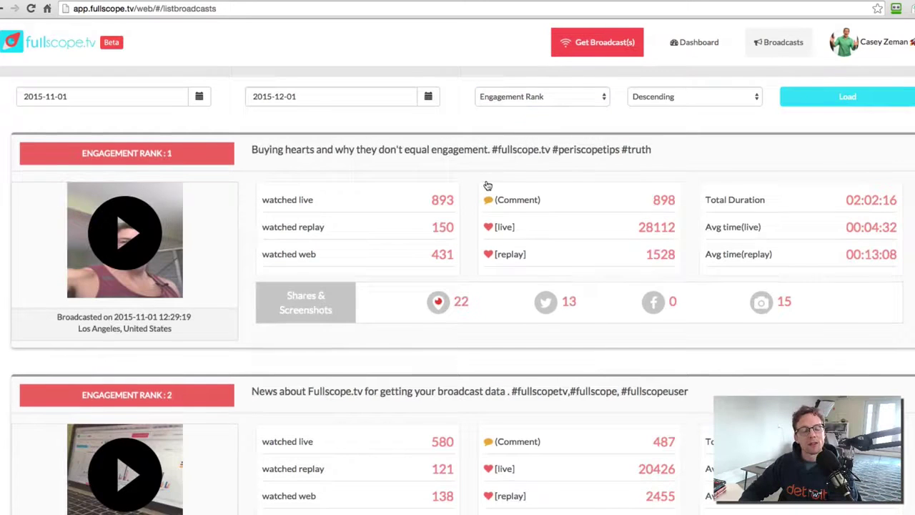
Step: Open the details of the top-ranked broadcast about buying hearts and sort its viewers by Overall Engagement, Descending
left_click(419, 151)
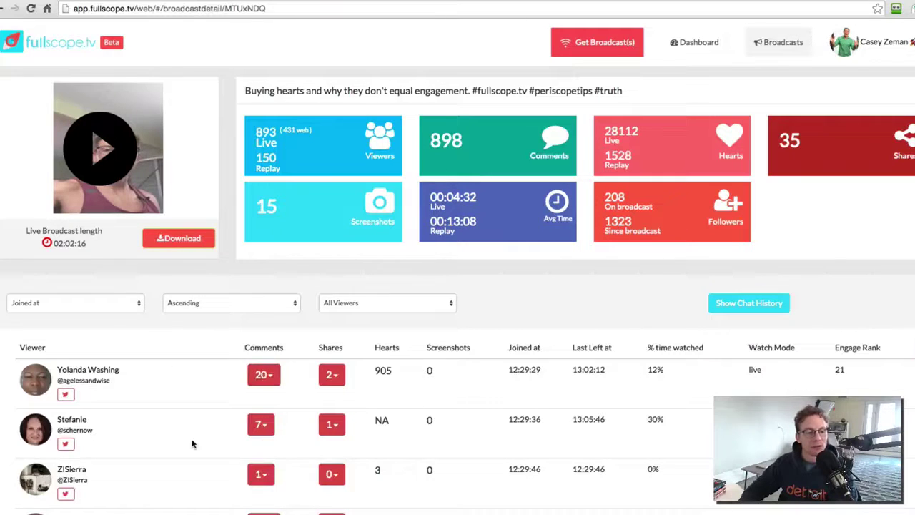
left_click(90, 304)
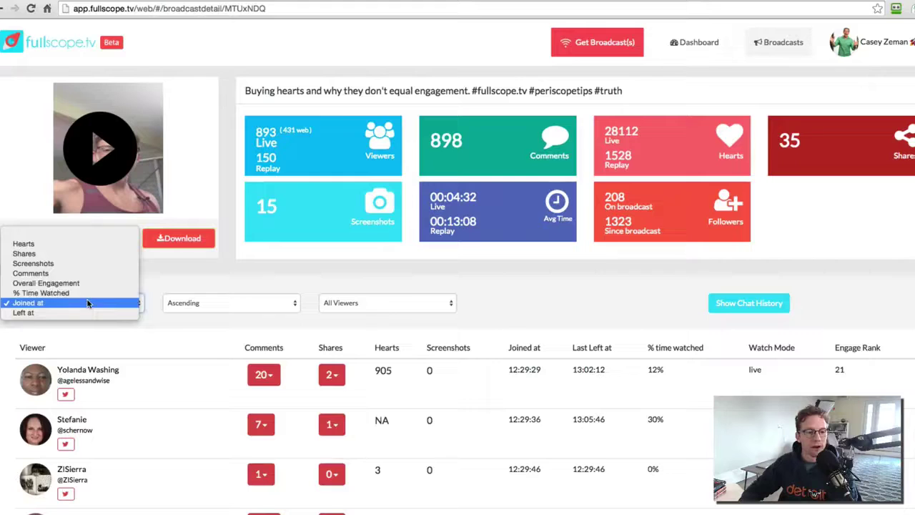
key("Escape")
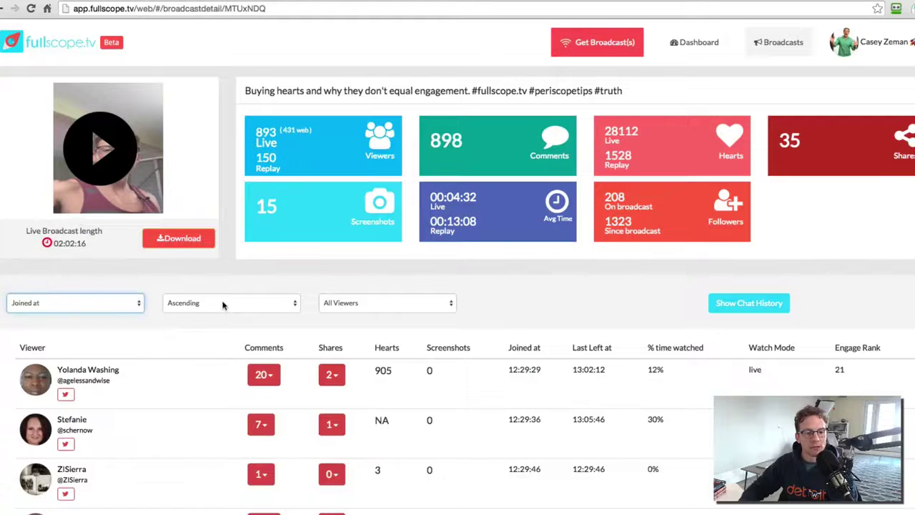
left_click(226, 304)
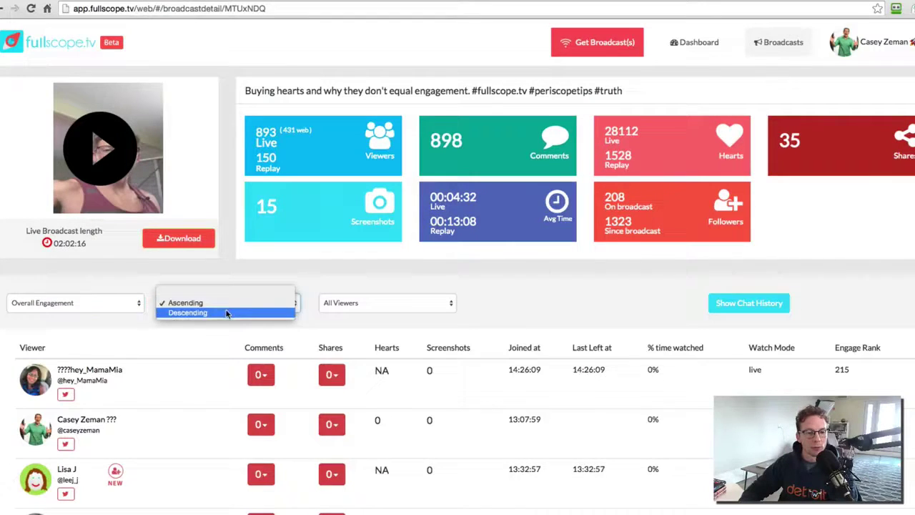
key("Escape")
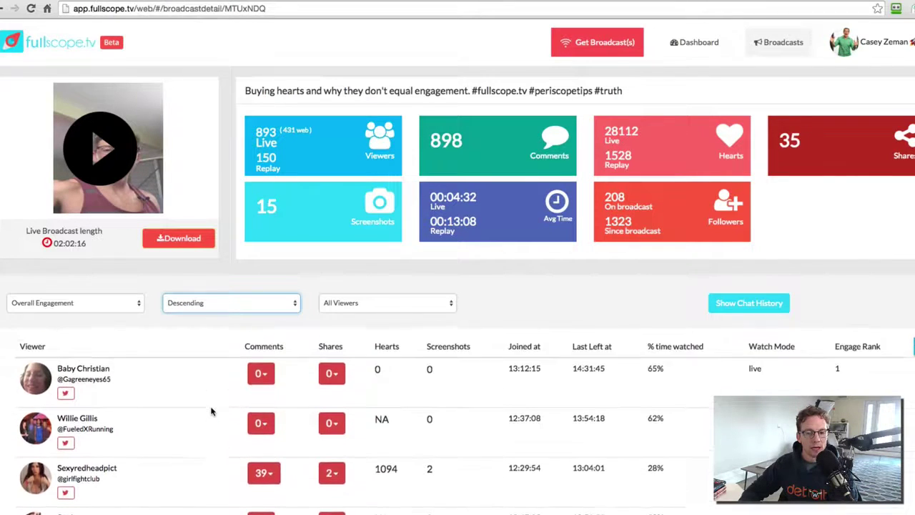
Step: Filter the broadcast's viewer table to Live Viewers, keeping the Descending order
left_click(397, 297)
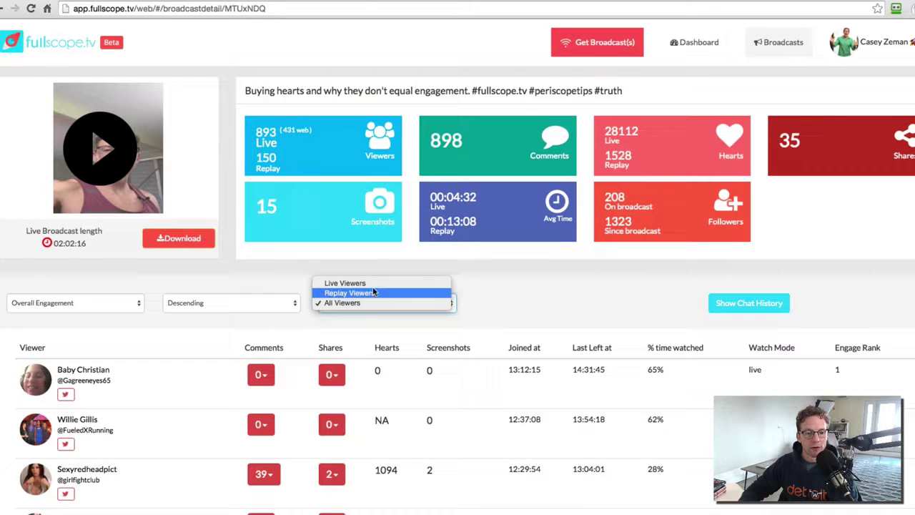
left_click(369, 283)
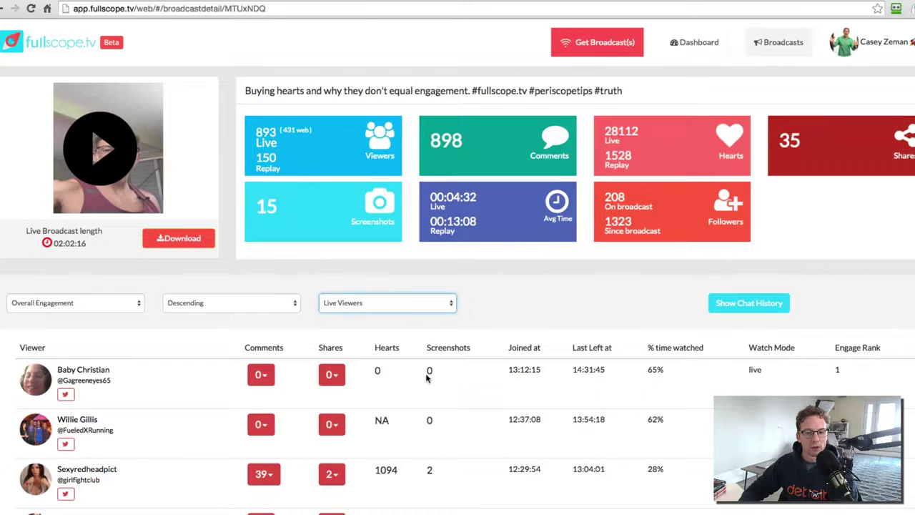
left_click(263, 302)
left_click(243, 303)
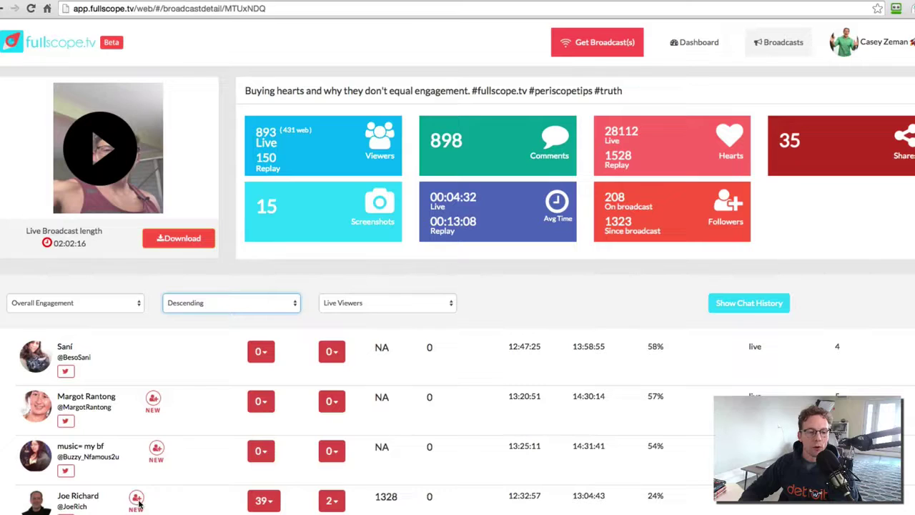
Step: Look through the live viewers in engagement order, examining which ones are marked NEW
scroll(139, 505, "down", 2)
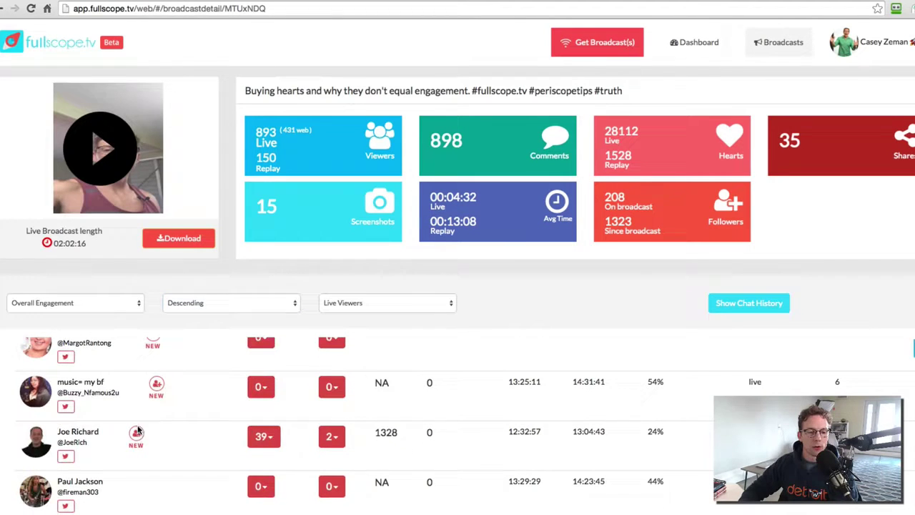
scroll(158, 386, "up", 2)
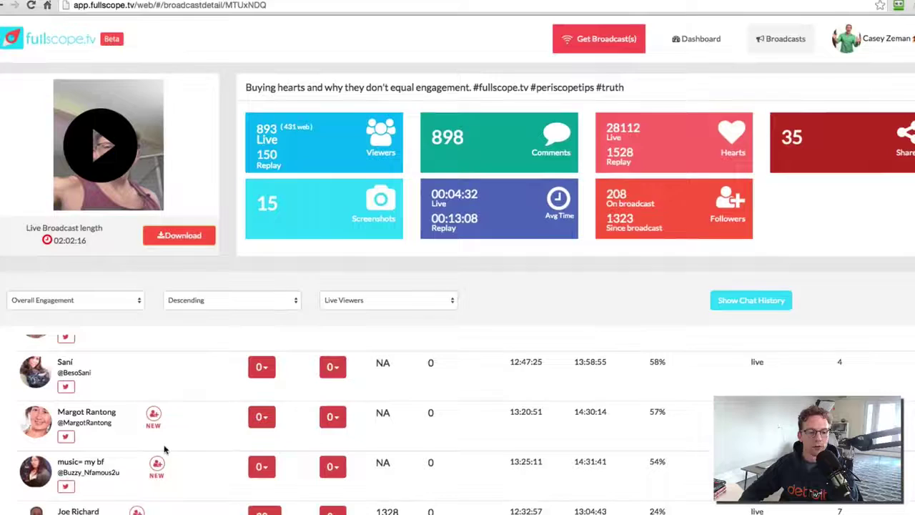
scroll(157, 465, "down", 5)
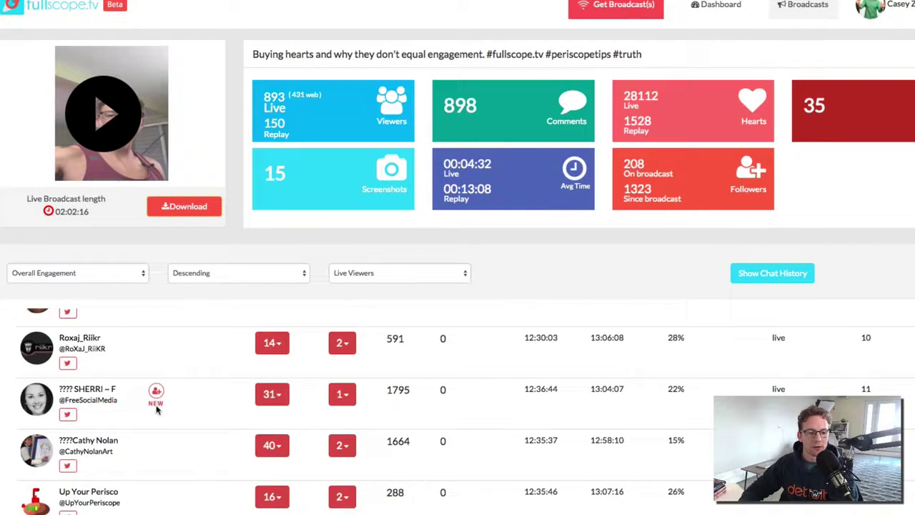
scroll(156, 429, "down", 4)
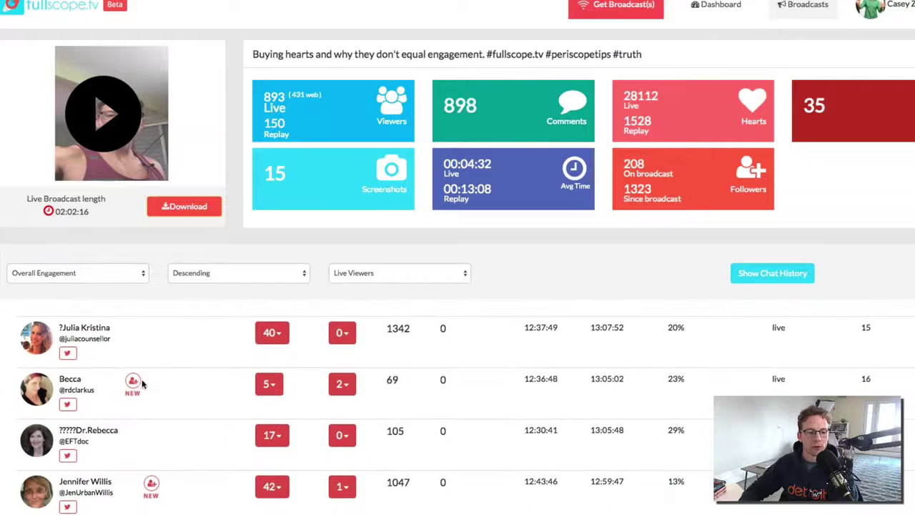
scroll(126, 397, "down", 1)
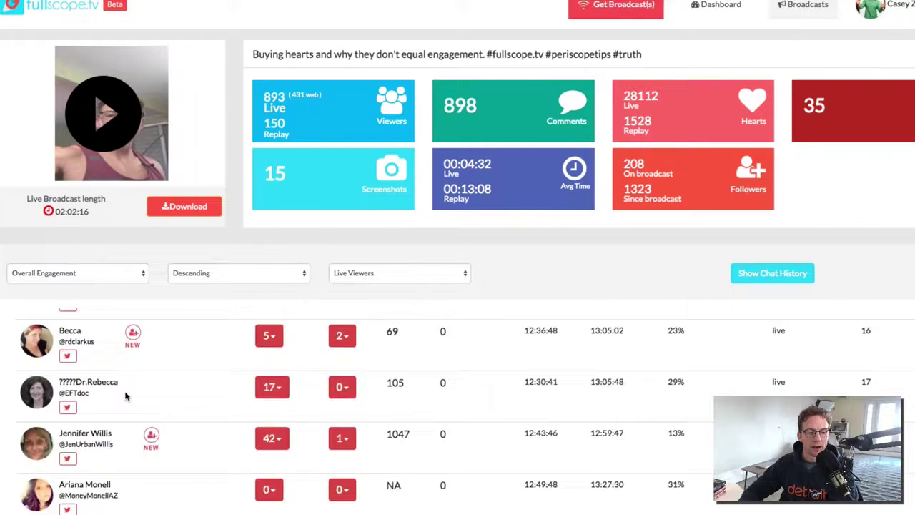
scroll(126, 397, "down", 4)
scroll(126, 397, "up", 8)
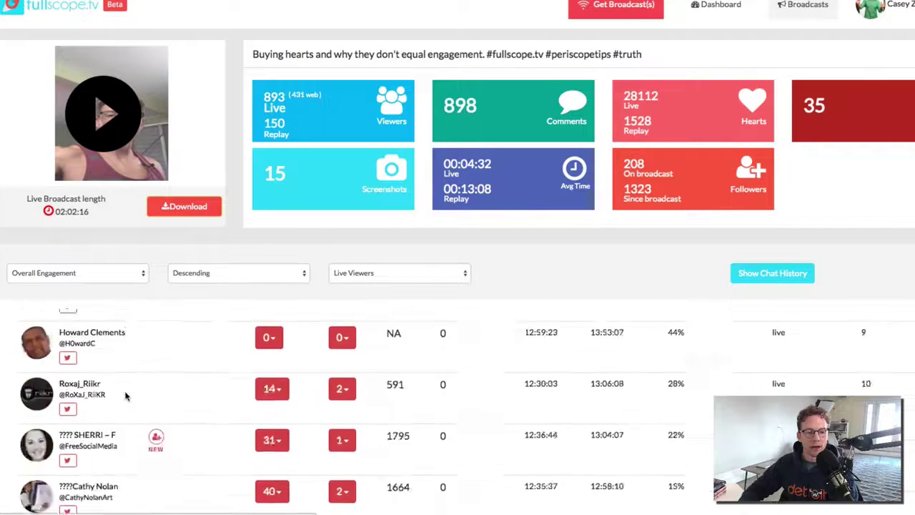
scroll(126, 397, "up", 5)
Step: Read the comments made by the viewer with engagement rank 3, highlighting the one about Twitter's money model, and close the comment list
left_click(277, 450)
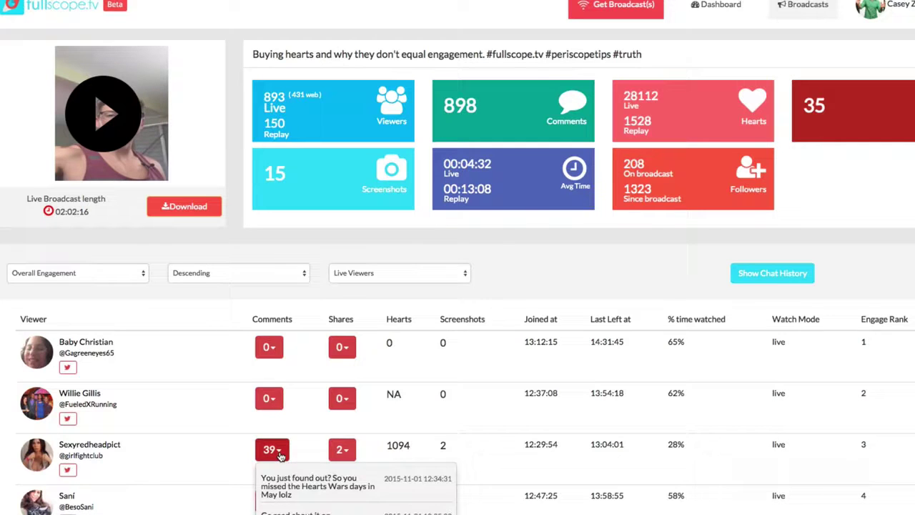
scroll(280, 458, "down", 2)
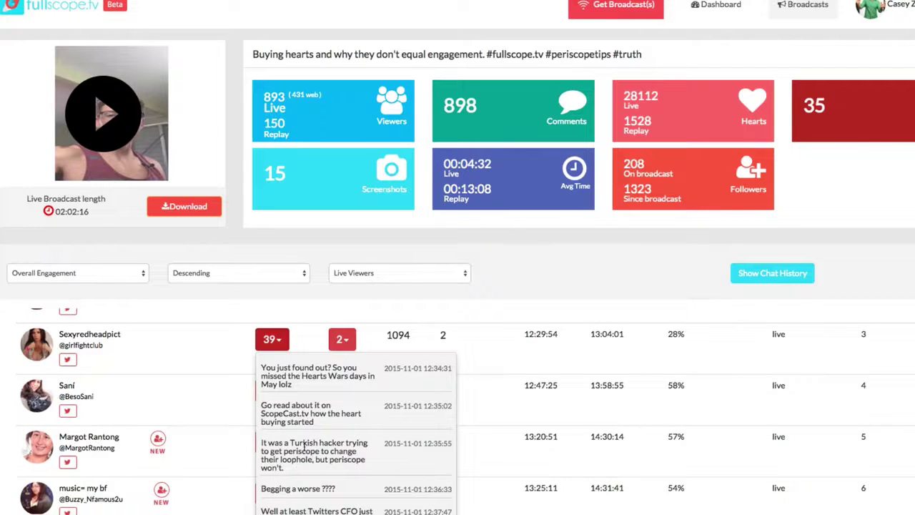
scroll(305, 447, "down", 5)
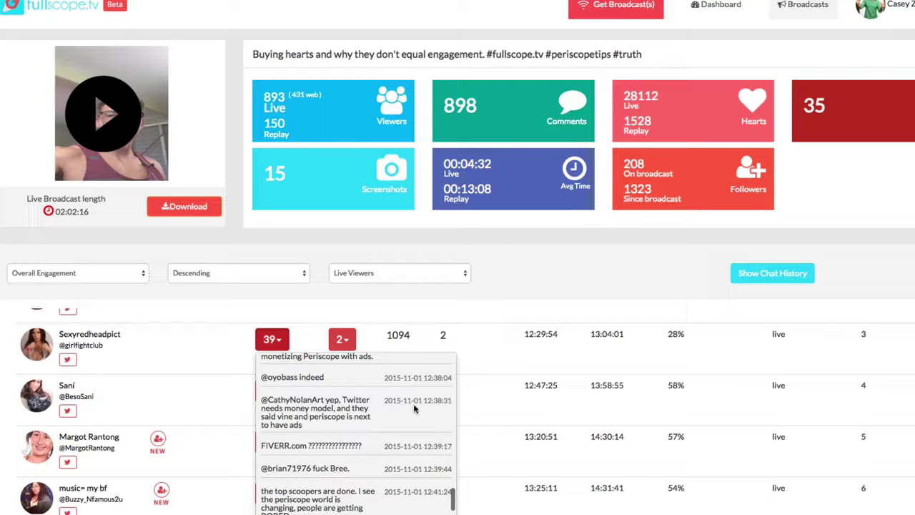
left_click_drag(385, 404, 440, 402)
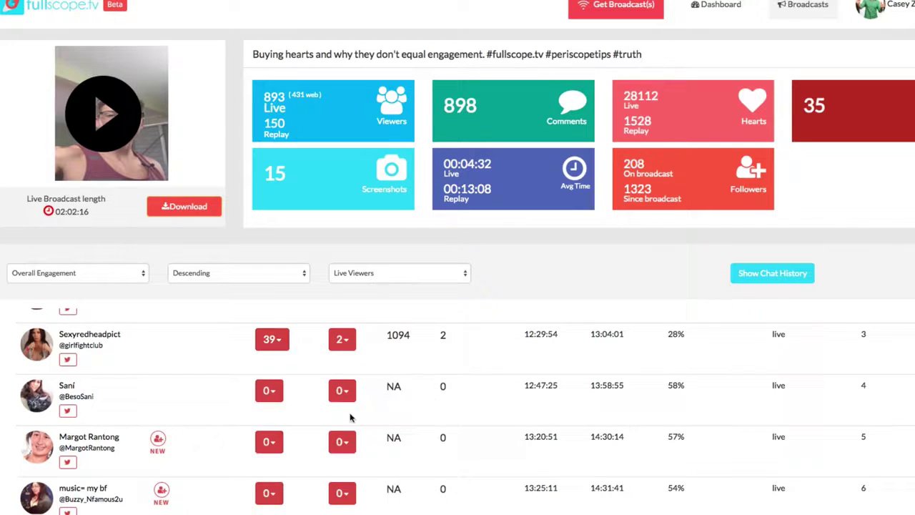
left_click(280, 345)
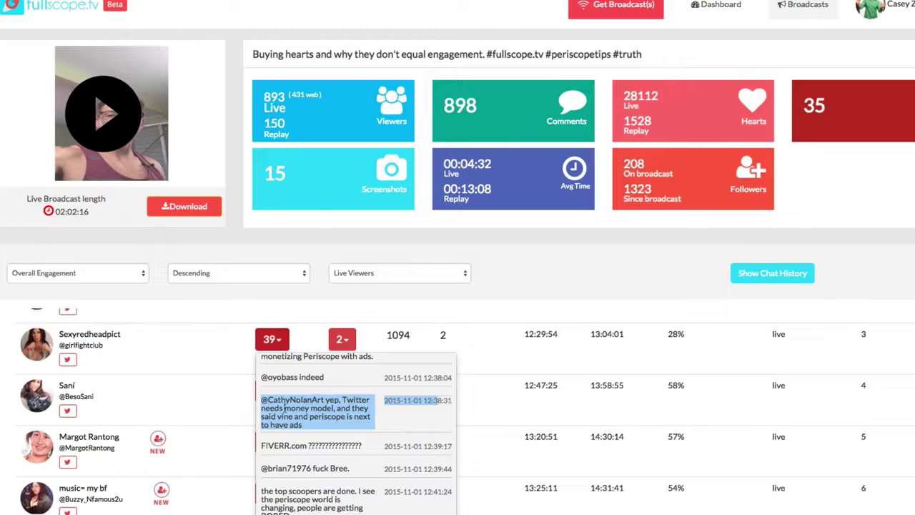
scroll(307, 408, "up", 5)
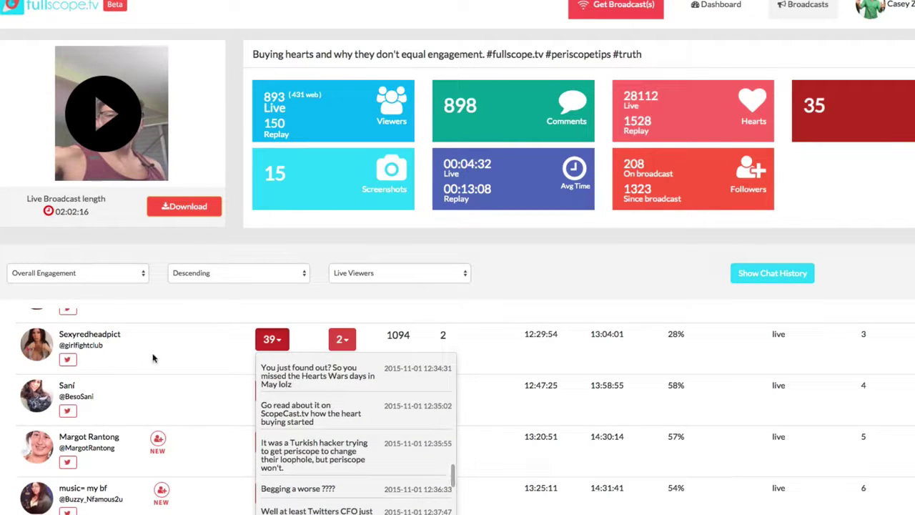
left_click(191, 356)
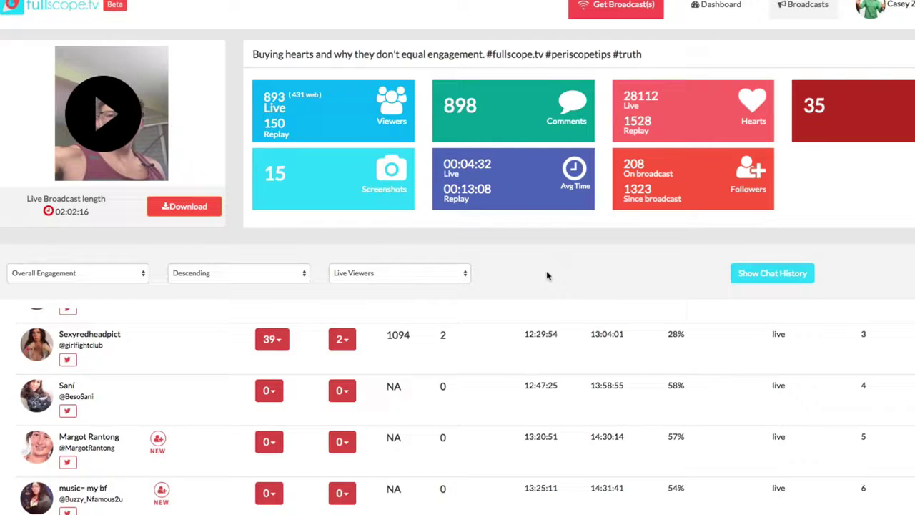
Step: Show the broadcast's chat history and look through the first comments
left_click(773, 275)
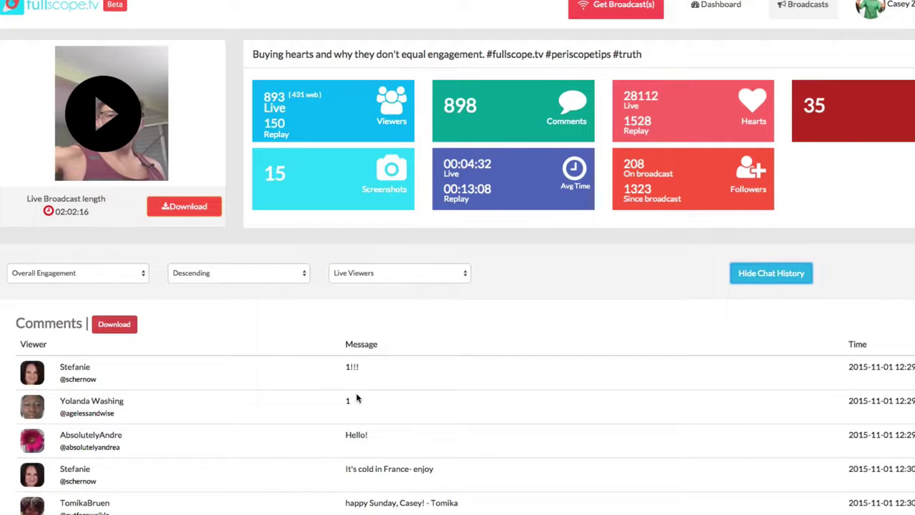
scroll(356, 398, "down", 3)
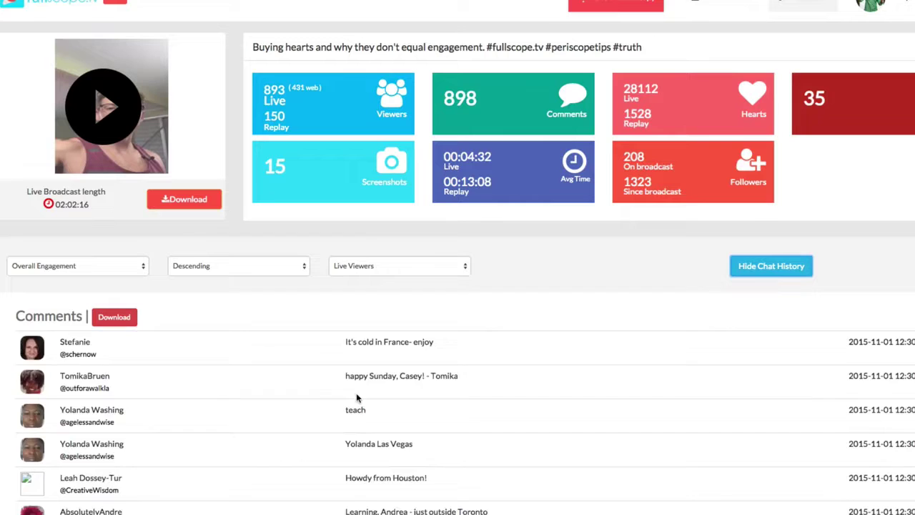
Step: Look further through the broadcast's chat history, return to its first comments, and hide the history again
scroll(357, 397, "down", 10)
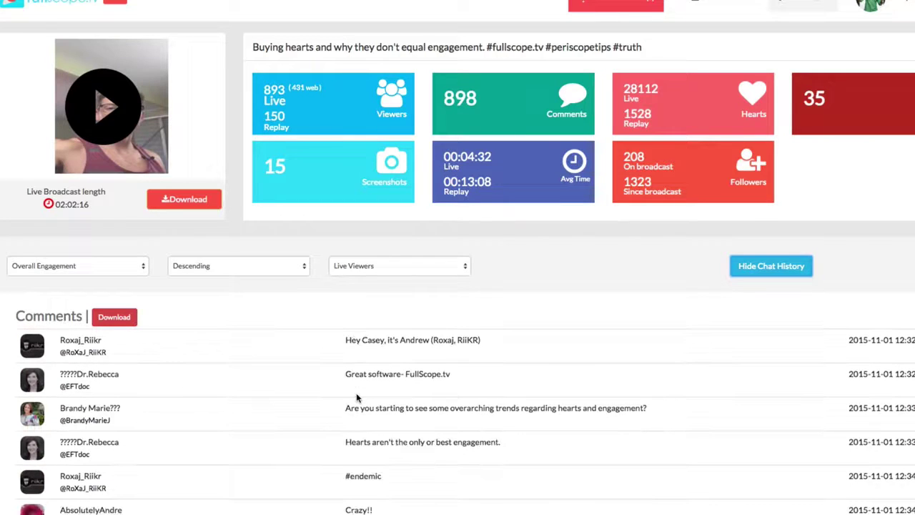
scroll(357, 398, "down", 5)
scroll(356, 393, "up", 9)
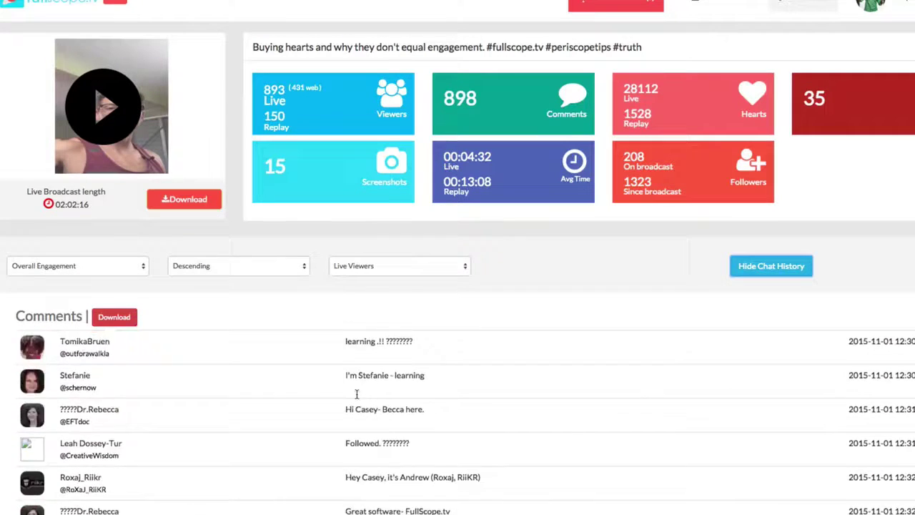
scroll(356, 394, "up", 5)
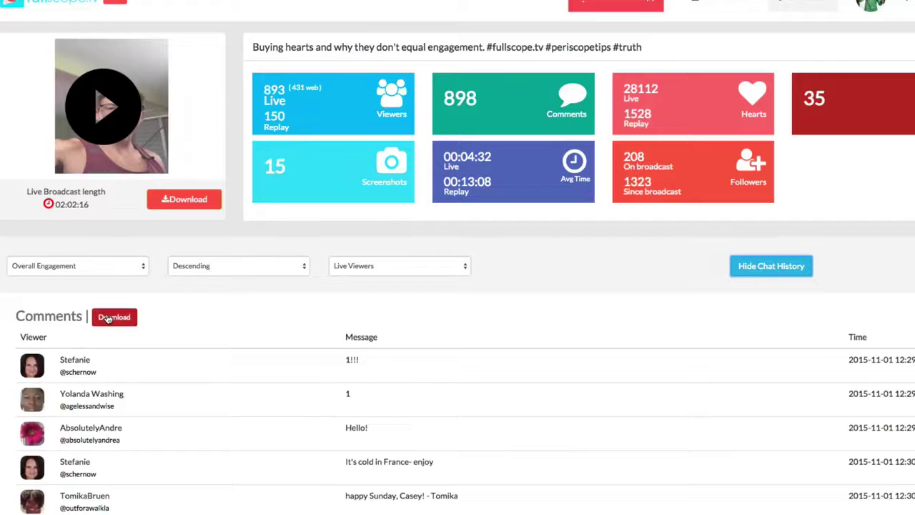
left_click(740, 263)
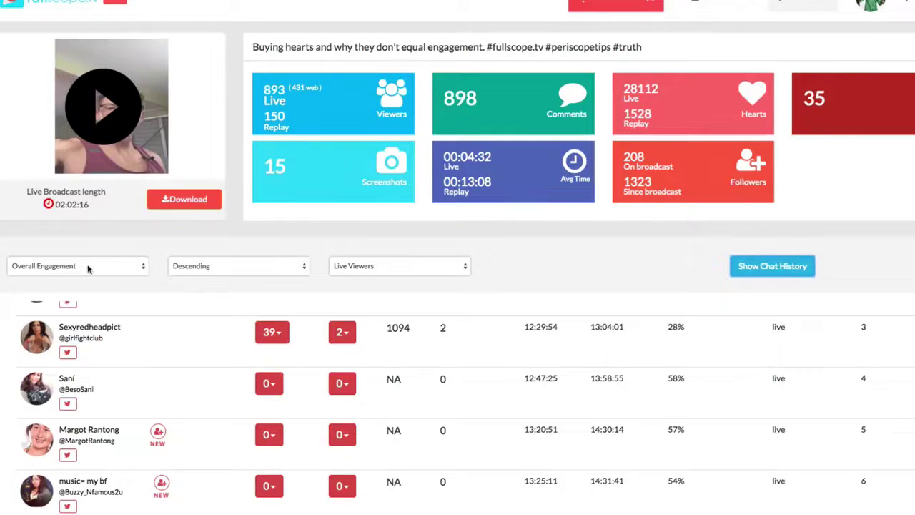
Step: Sort the live viewers by % Time Watched and highlight the watch percentage of the first viewer
left_click(89, 268)
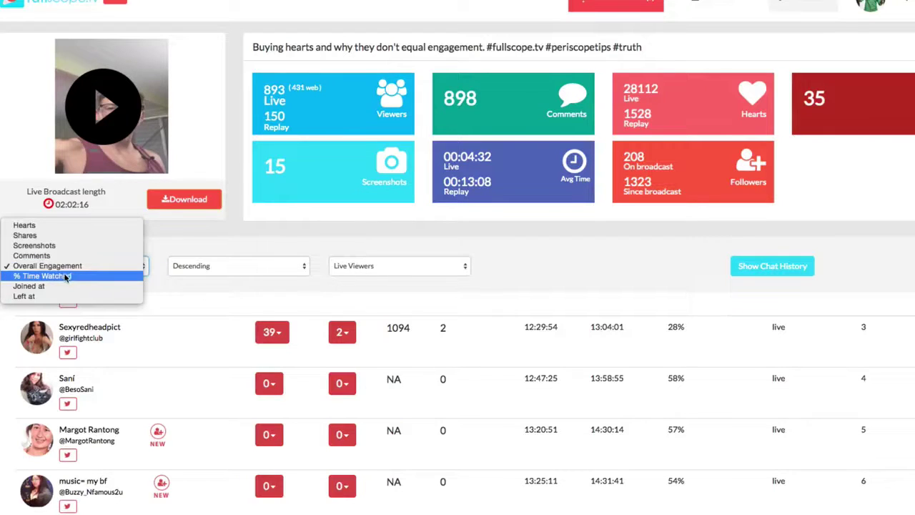
left_click(65, 277)
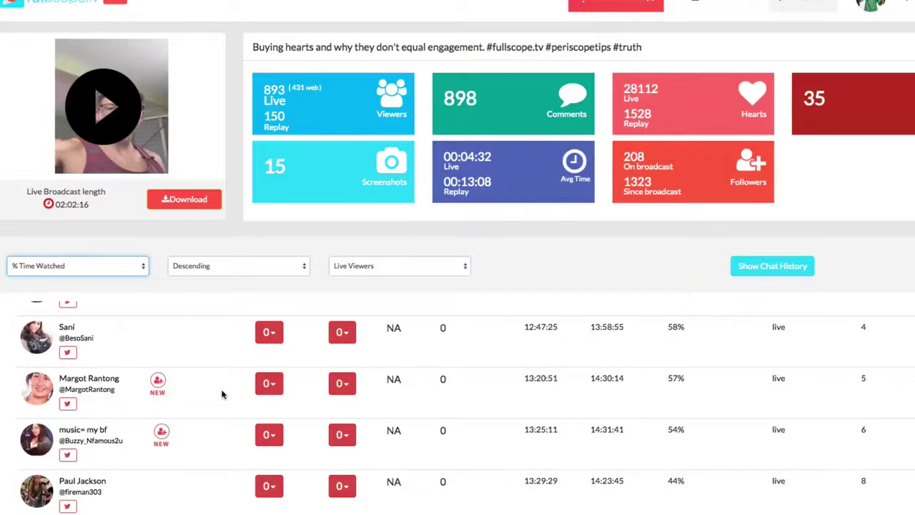
scroll(222, 395, "up", 3)
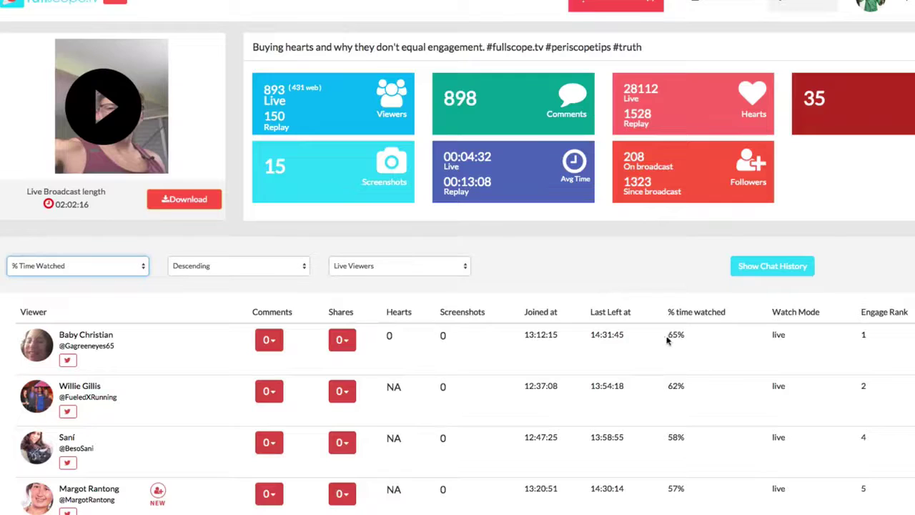
left_click_drag(669, 335, 690, 335)
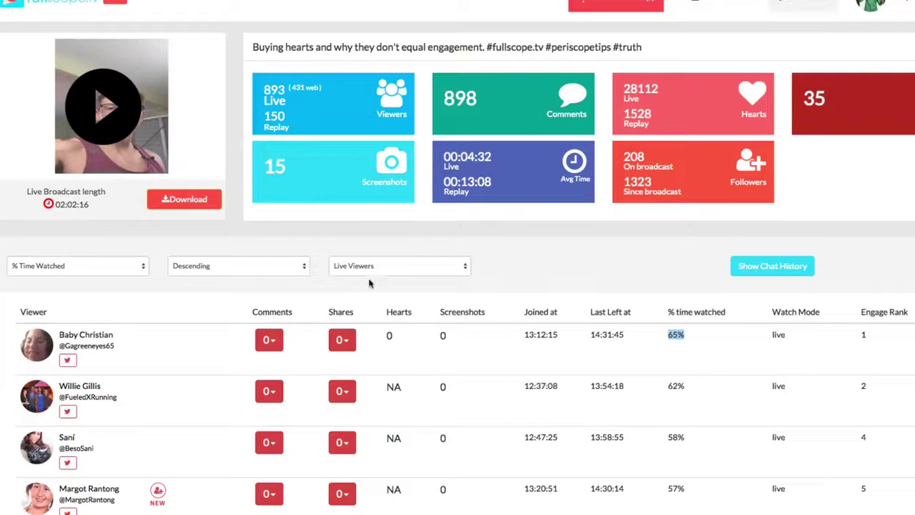
Step: Sort the live viewers by Hearts and highlight the first viewer's % time watched and engage rank, then the Hearts heading
left_click(93, 272)
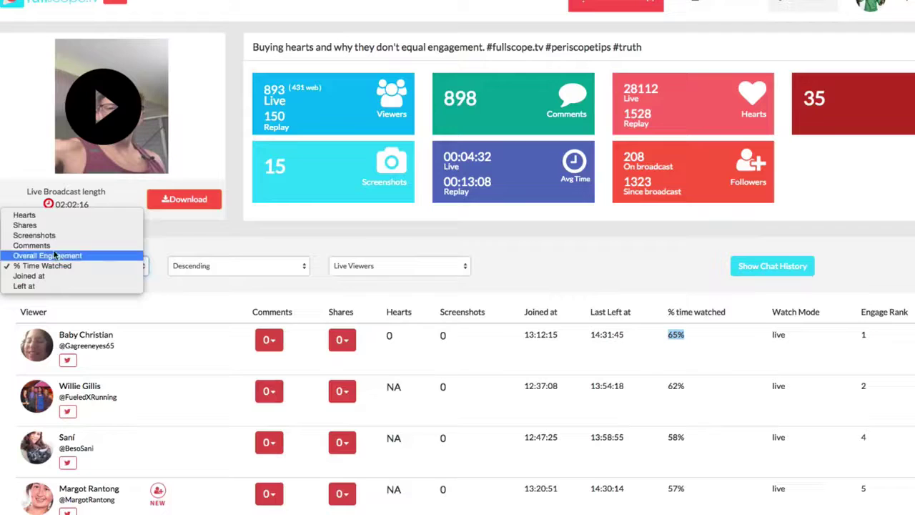
key("Escape")
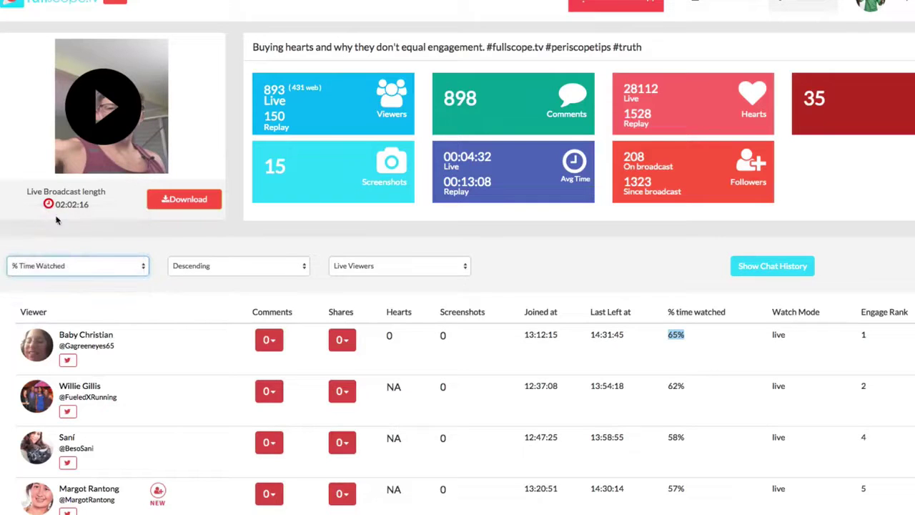
key("Up")
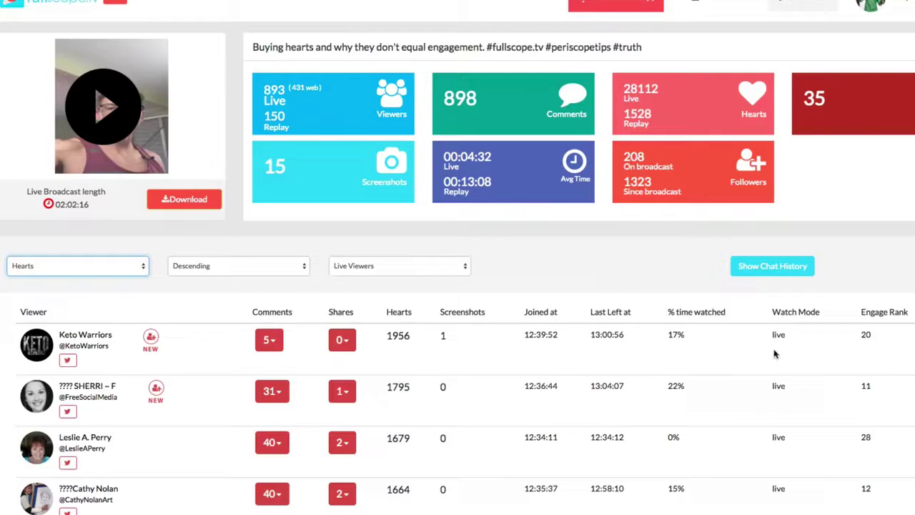
left_click_drag(666, 336, 690, 334)
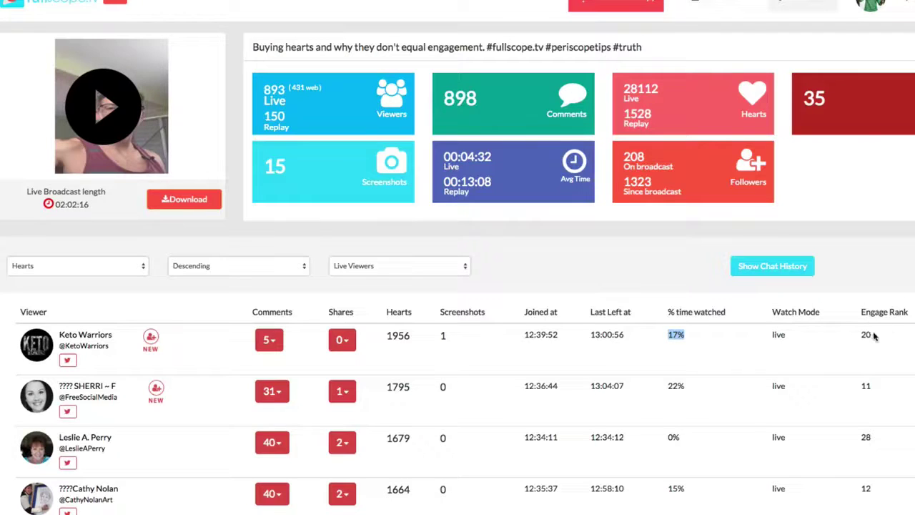
left_click_drag(870, 335, 860, 337)
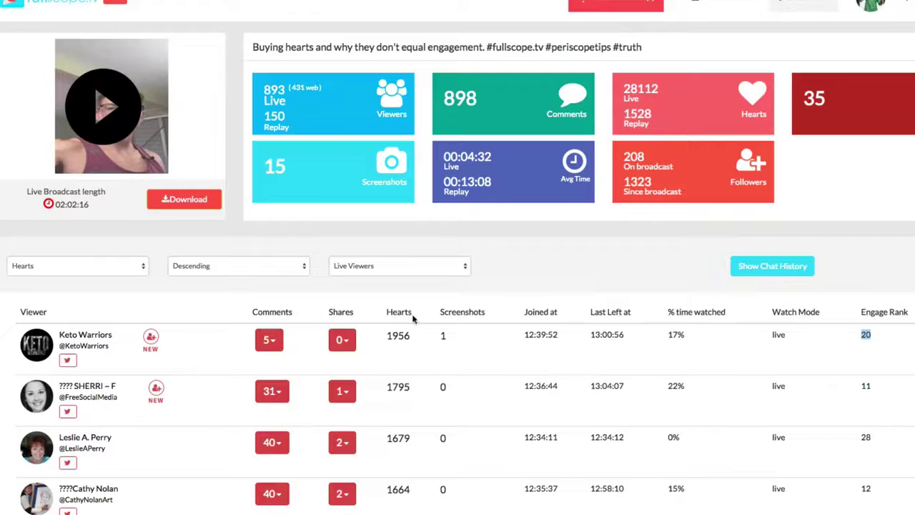
left_click_drag(414, 316, 386, 312)
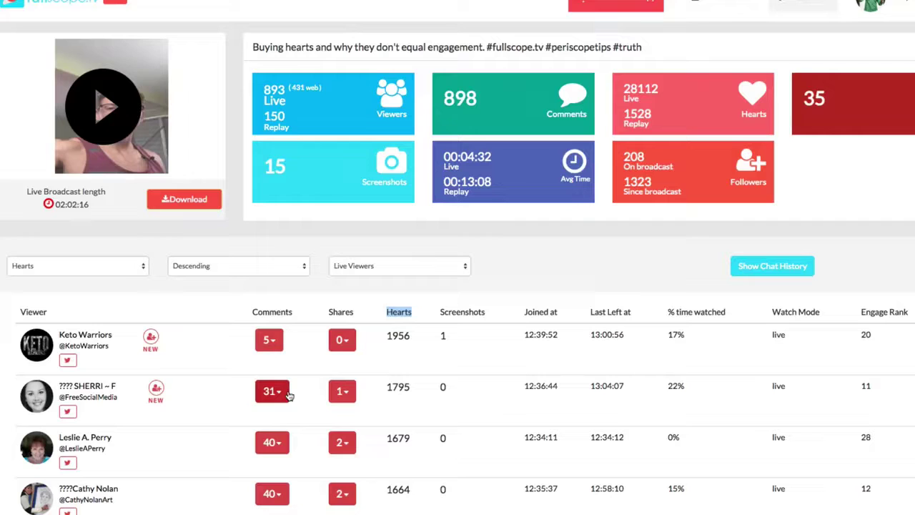
Step: Sort the live viewers by Shares and scan the share counts in the first rows
left_click(109, 266)
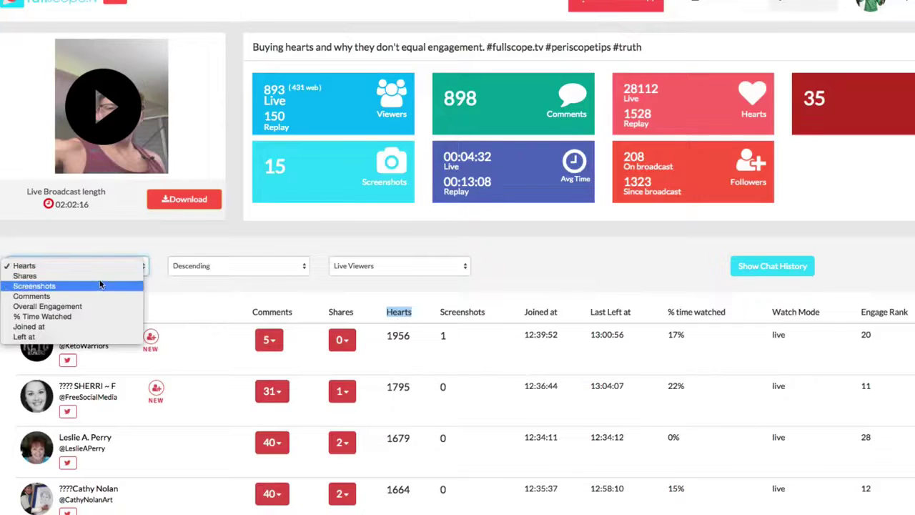
key("Escape")
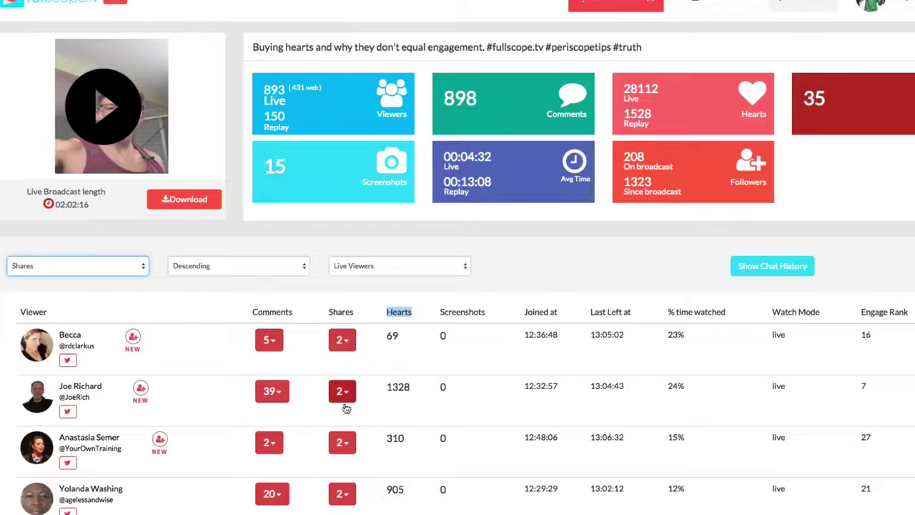
scroll(343, 443, "down", 1)
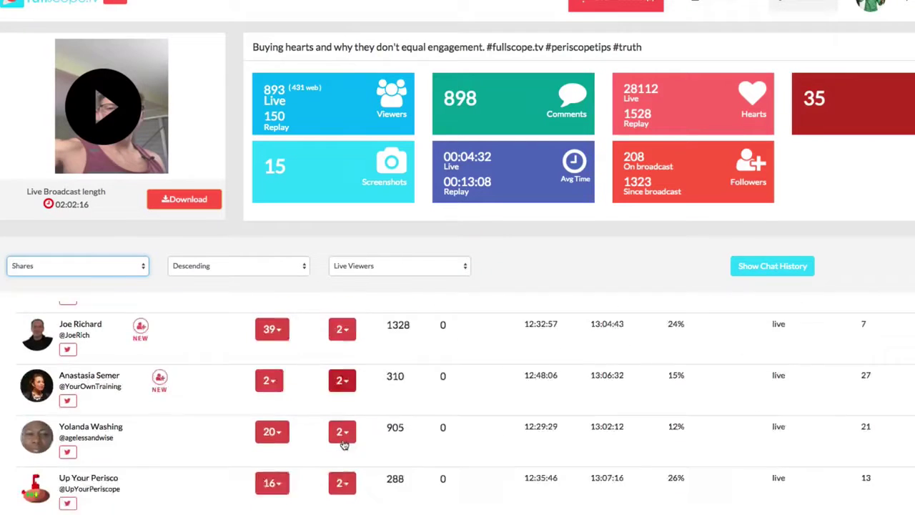
scroll(334, 477, "up", 1)
scroll(334, 478, "up", 1)
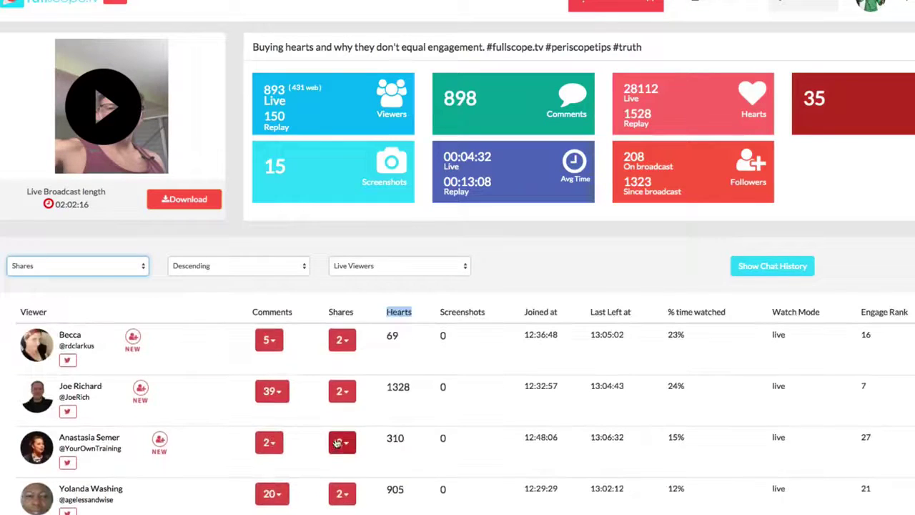
Step: Check the share details of the first viewer and look through the share counts of the viewers below
left_click(345, 347)
left_click(317, 393)
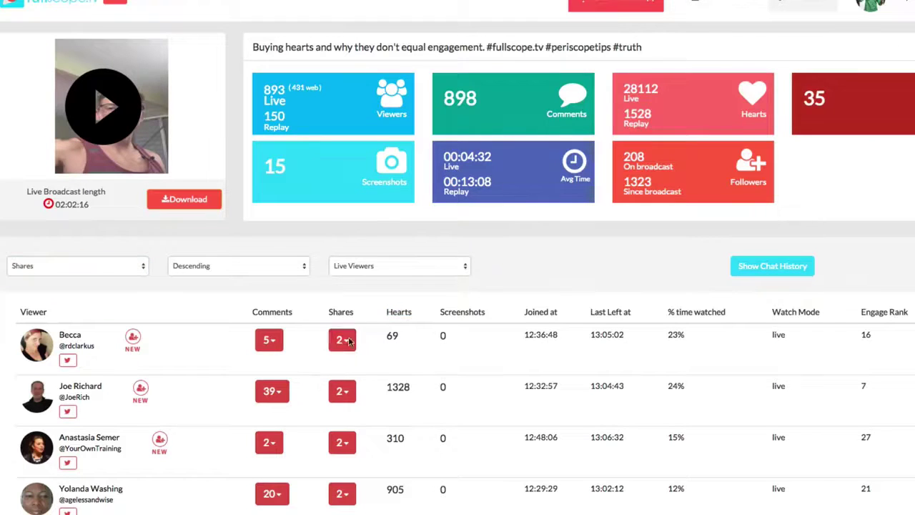
scroll(350, 438, "down", 3)
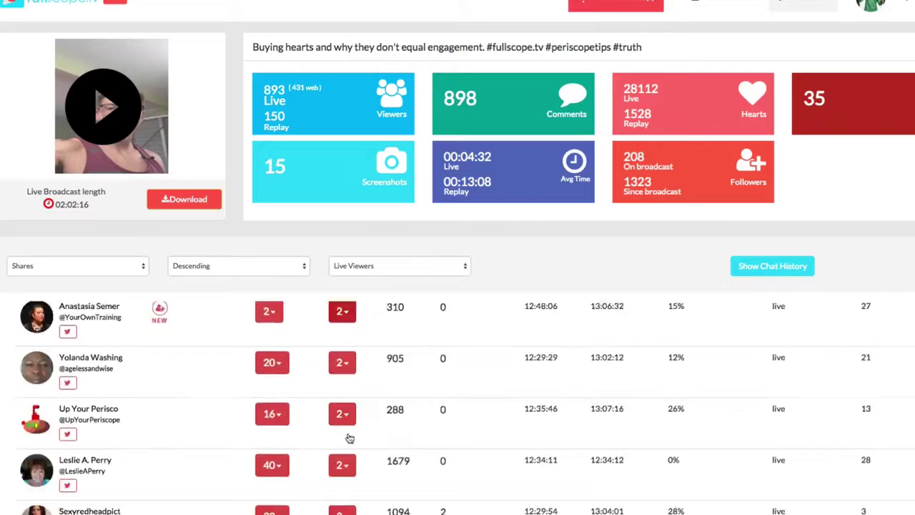
scroll(350, 437, "down", 2)
scroll(348, 435, "up", 5)
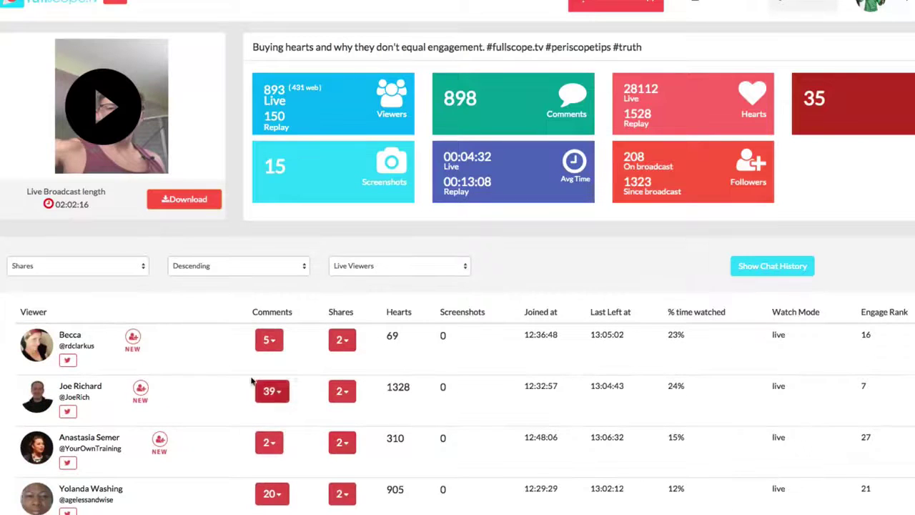
Step: Sort the live viewers by Comments in descending order and scan the comment counts of the first rows
left_click(106, 266)
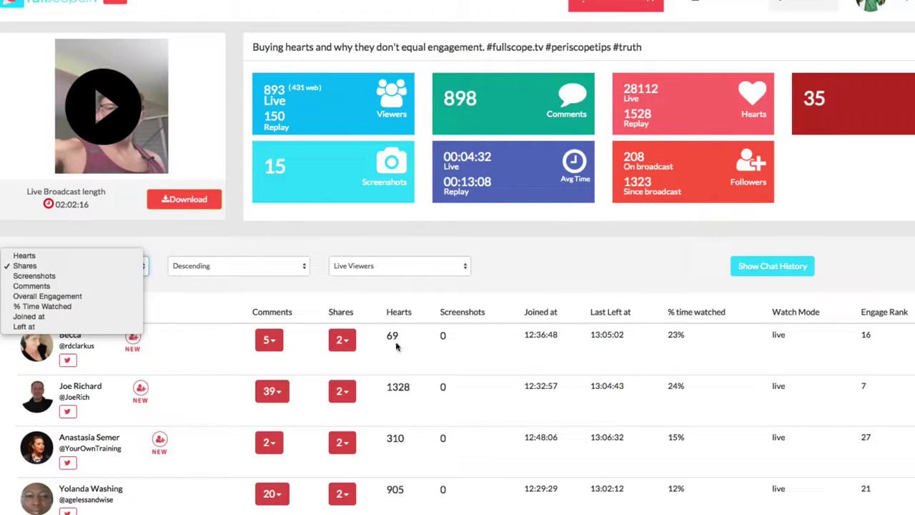
left_click(251, 365)
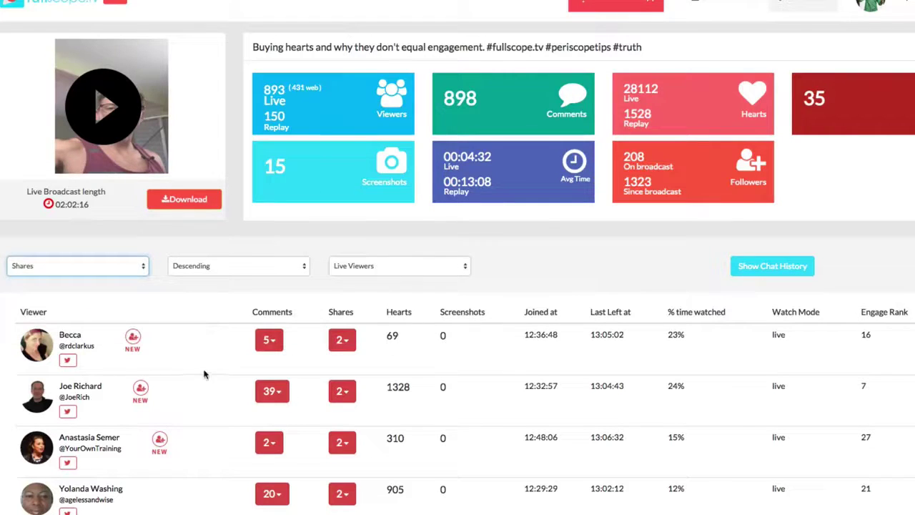
left_click(133, 264)
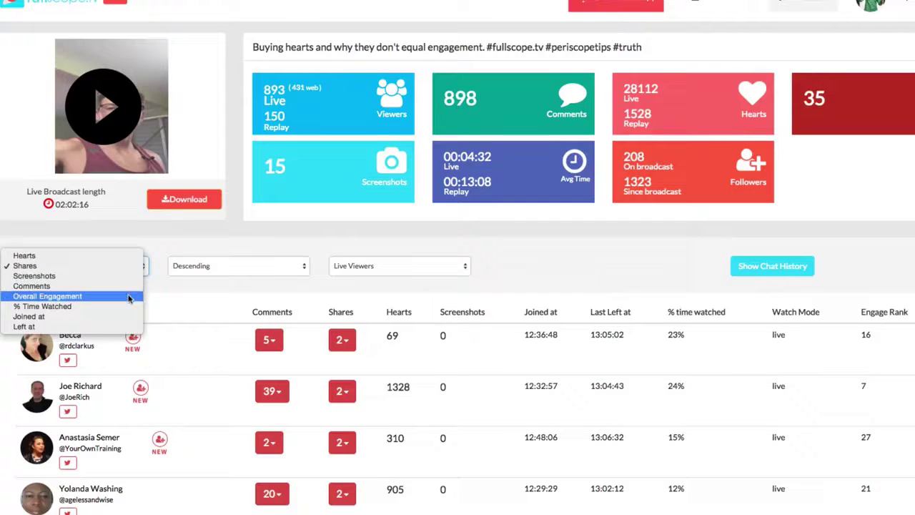
key("Escape")
key("Up")
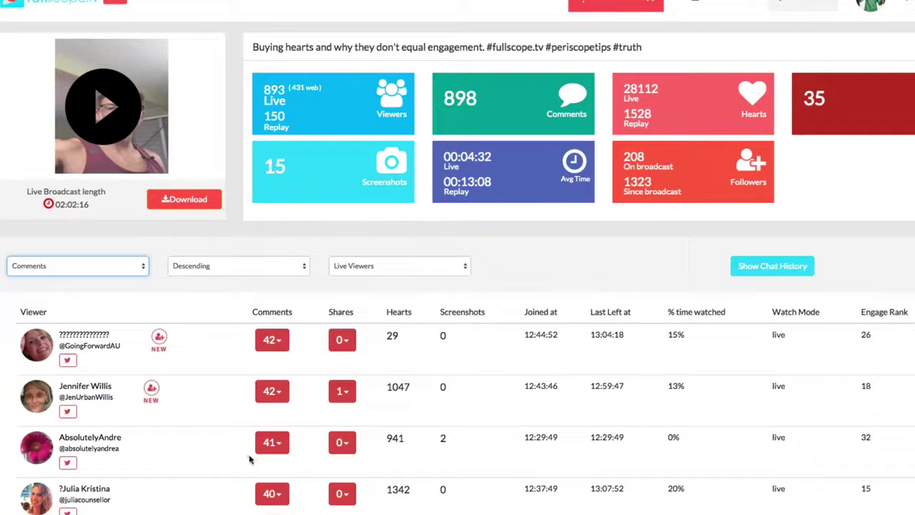
scroll(244, 466, "down", 2)
scroll(244, 469, "up", 2)
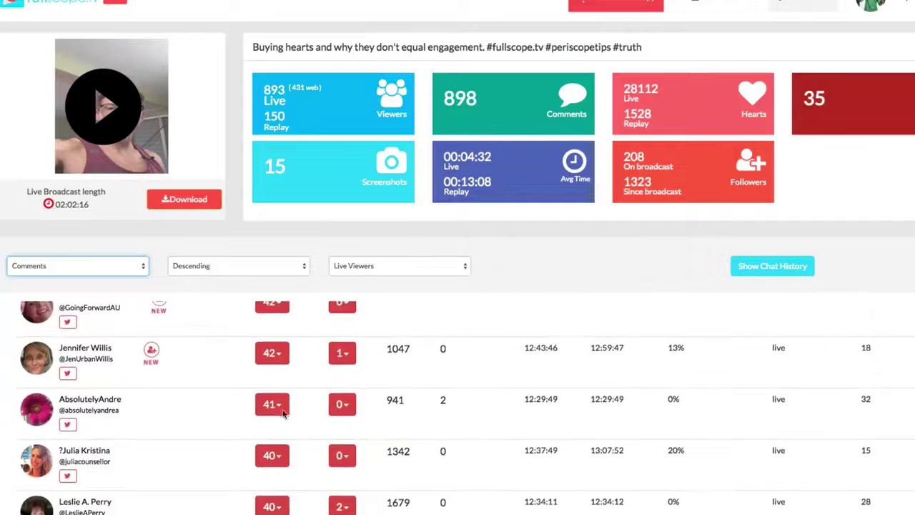
Step: View the first viewer's comments and the second viewer's share details, closing both lists
left_click(276, 348)
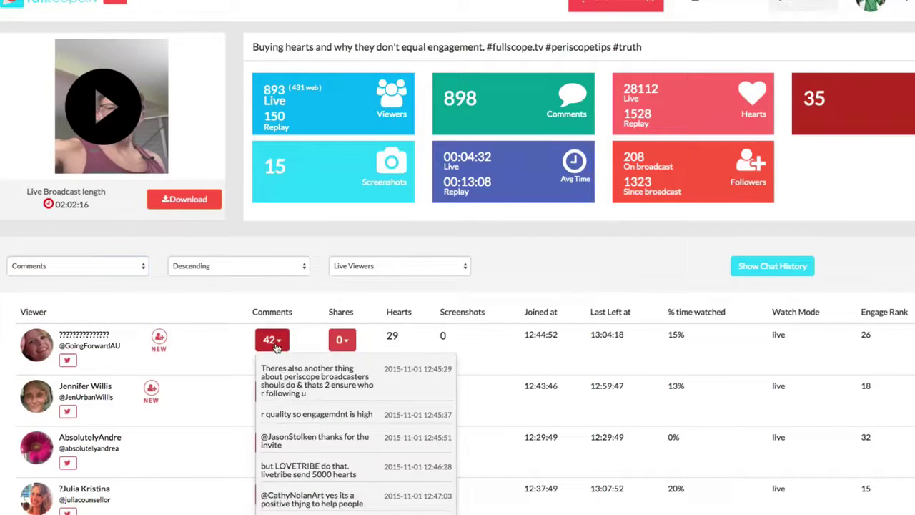
left_click(241, 399)
left_click(350, 399)
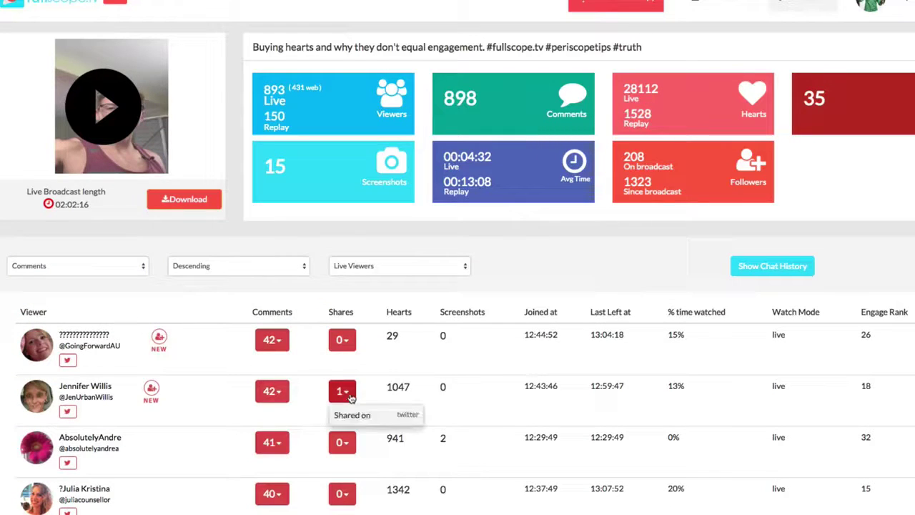
left_click(401, 404)
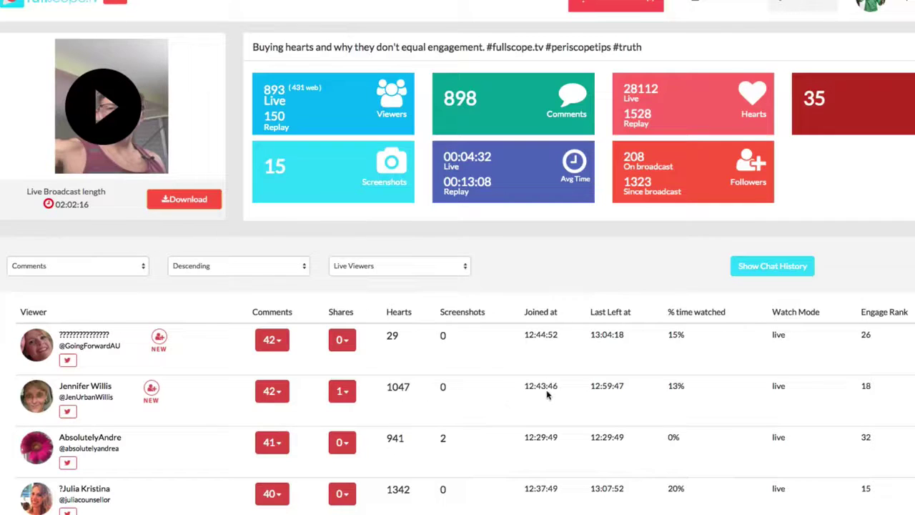
Step: Highlight the follower counts gained on the broadcast and since the broadcast in the Followers statistics
left_click_drag(656, 188, 624, 184)
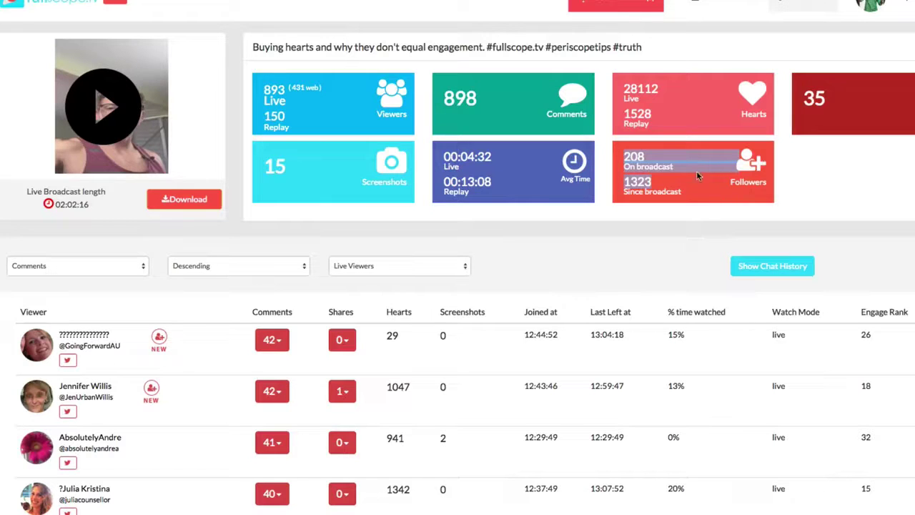
left_click(627, 160)
left_click_drag(626, 157, 672, 167)
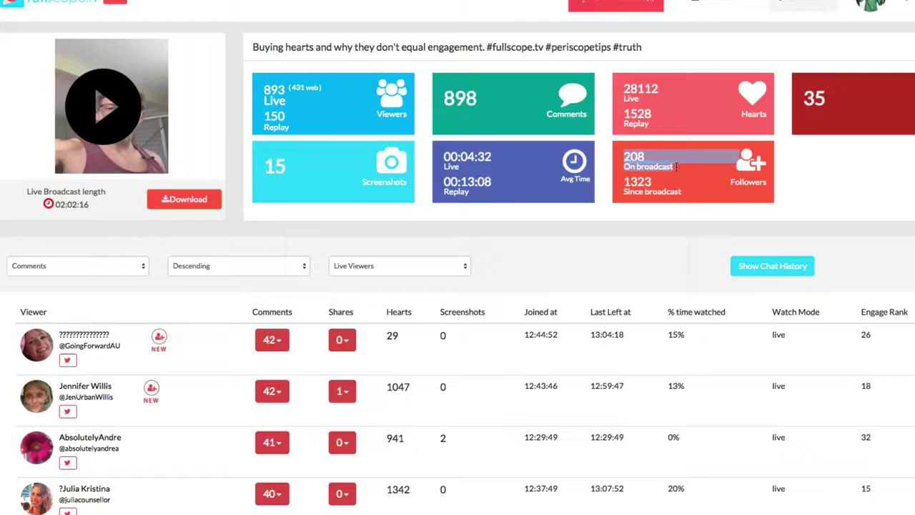
left_click_drag(686, 189, 625, 184)
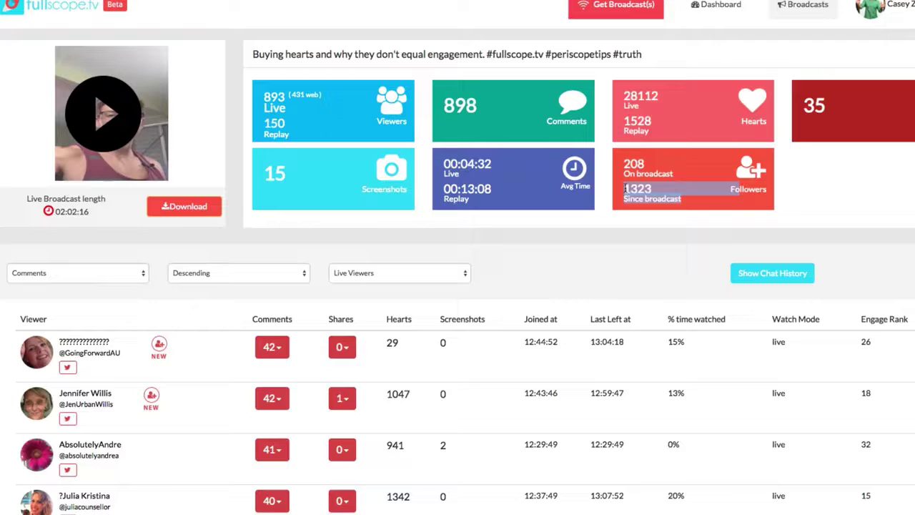
left_click(625, 188)
left_click_drag(625, 187, 659, 189)
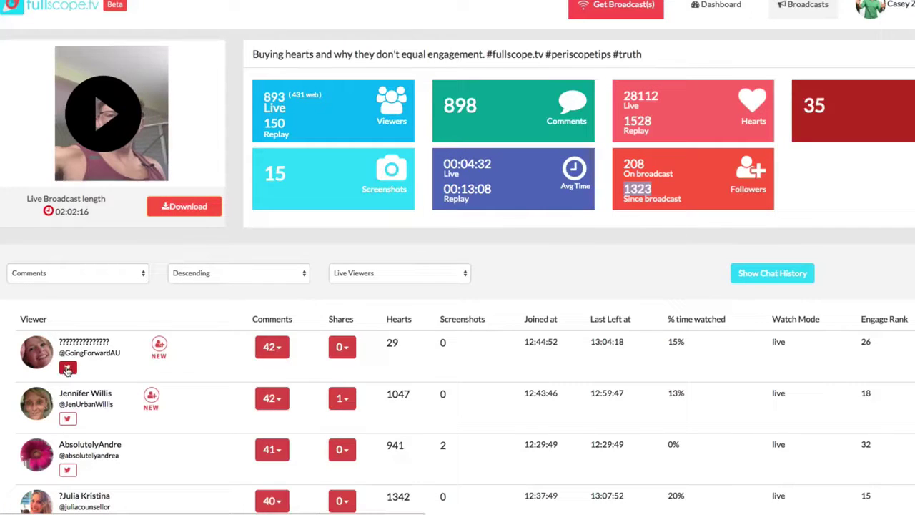
Step: Open the prefilled thank-you tweet for the first viewer and move its window over the middle of the page
left_click(68, 369)
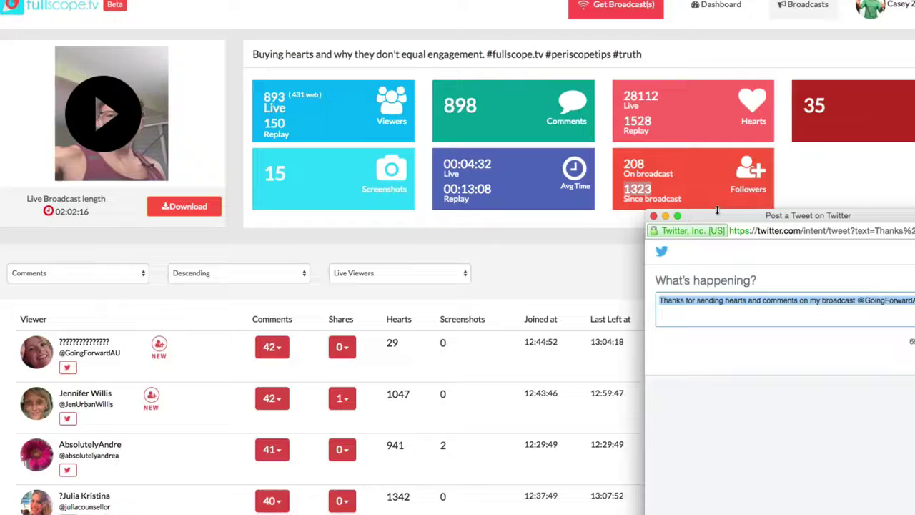
left_click_drag(718, 212, 476, 136)
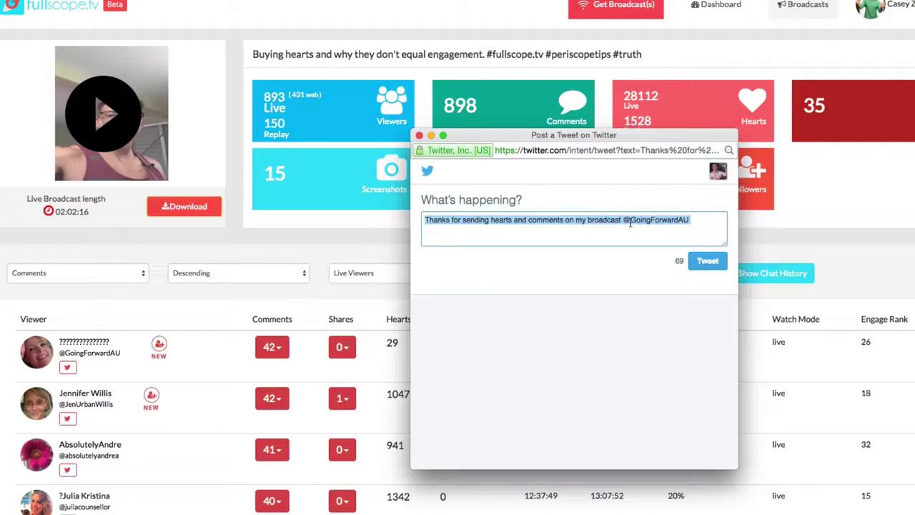
Step: Post the prefilled thank-you tweet to the first viewer
left_click(710, 262)
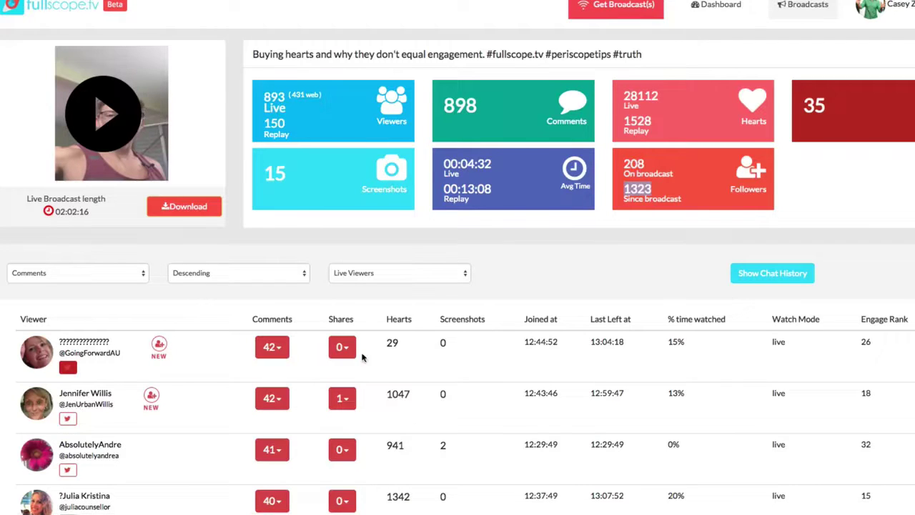
Step: Switch the viewer list to Ascending order and sort the live viewers by Overall Engagement
left_click(224, 281)
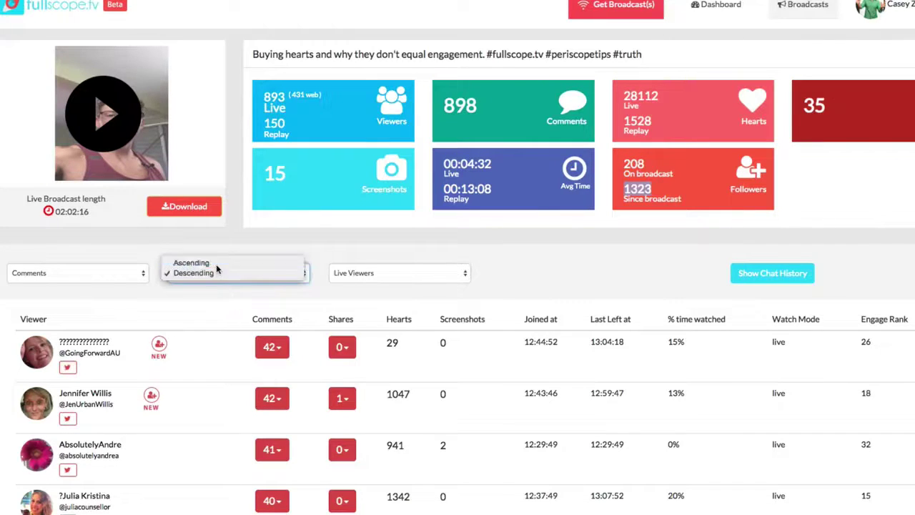
left_click(226, 270)
left_click(114, 276)
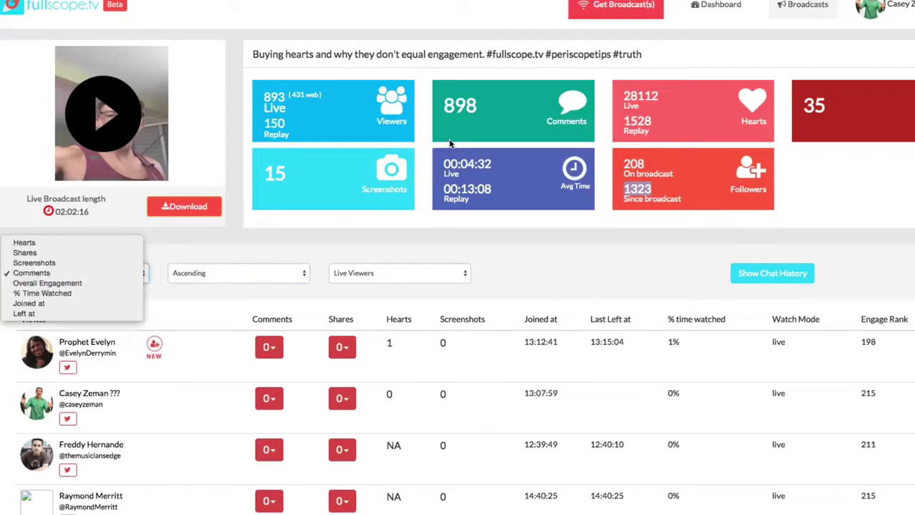
left_click(113, 223)
left_click(83, 278)
left_click(79, 276)
Step: Sort the live viewers by % Time Watched, compare Descending with Ascending order, leave it on Ascending and scan the first rows
left_click(74, 275)
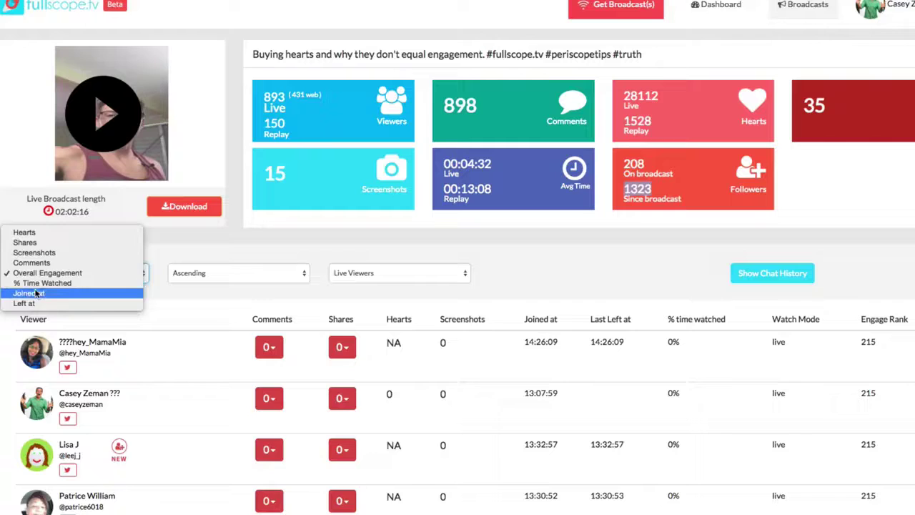
left_click(39, 269)
left_click(230, 284)
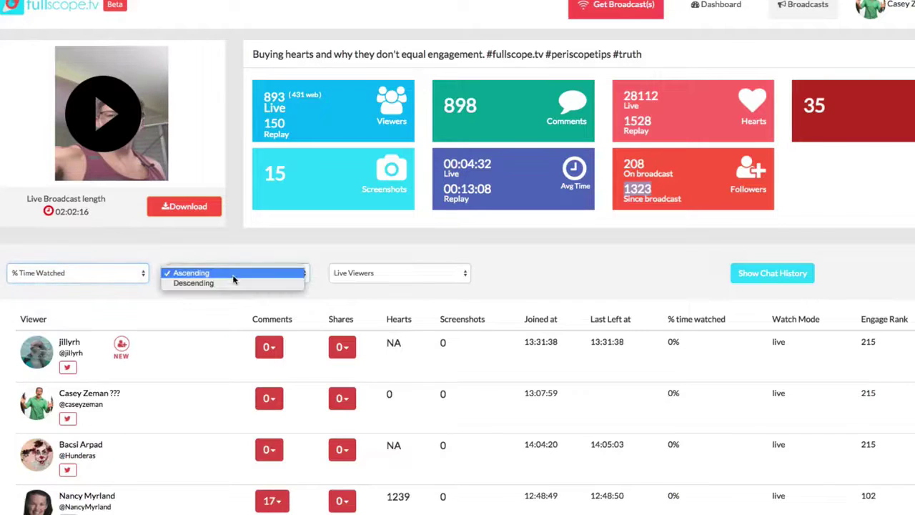
left_click(230, 284)
left_click(227, 275)
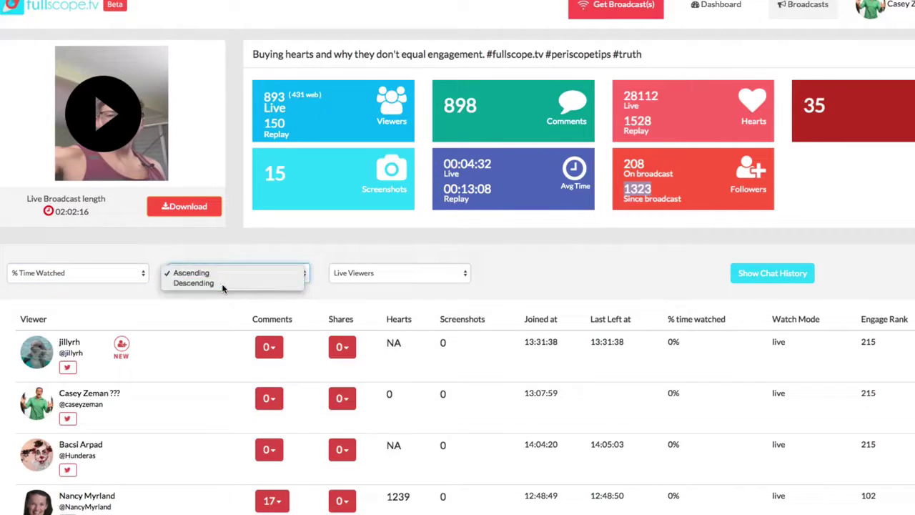
left_click(226, 275)
left_click(232, 275)
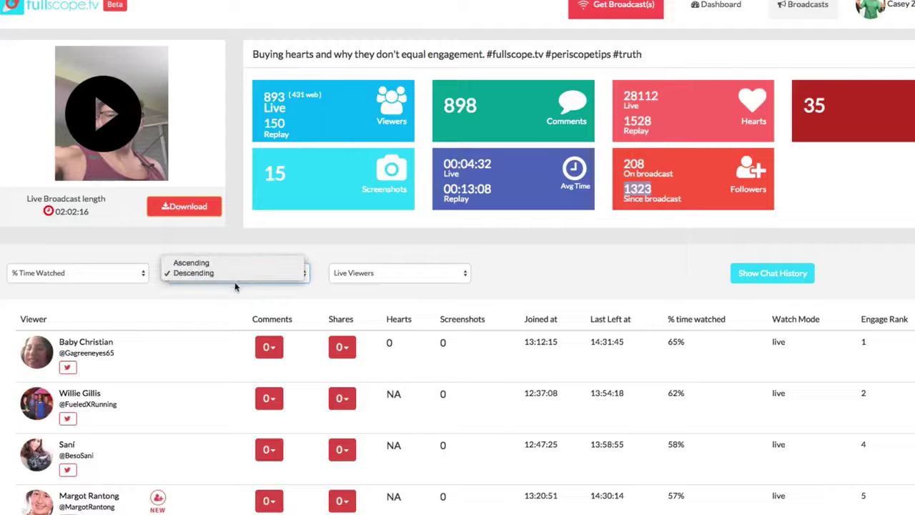
left_click(220, 266)
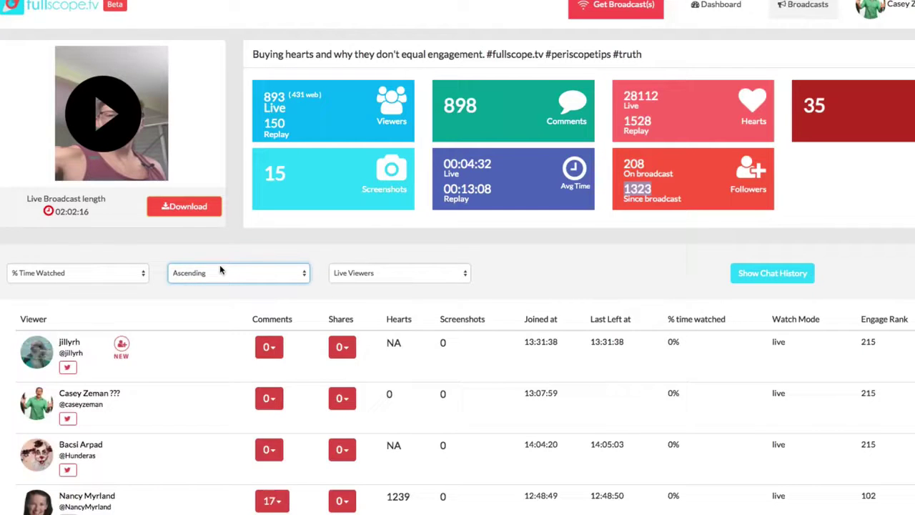
scroll(398, 414, "down", 3)
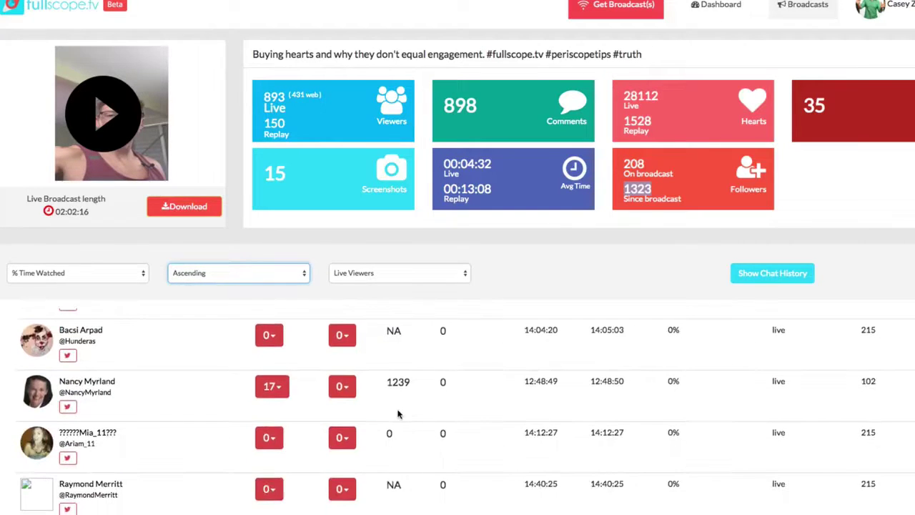
scroll(398, 415, "up", 3)
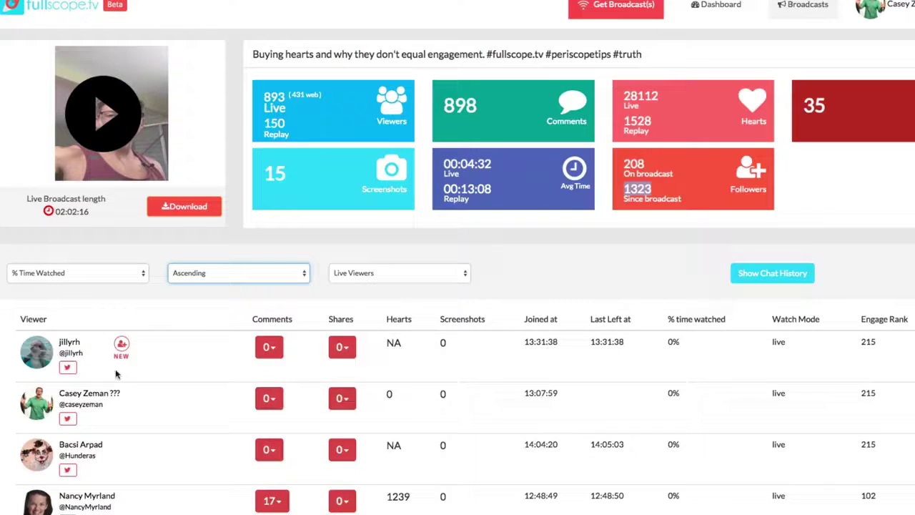
Step: Open the prefilled tweet for the first viewer in the list and move its window over the middle of the page
left_click(67, 368)
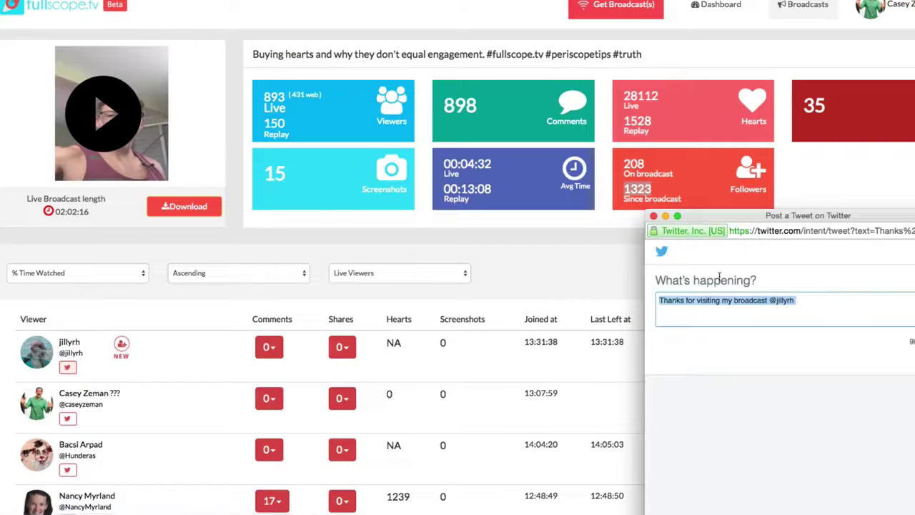
left_click_drag(694, 216, 323, 220)
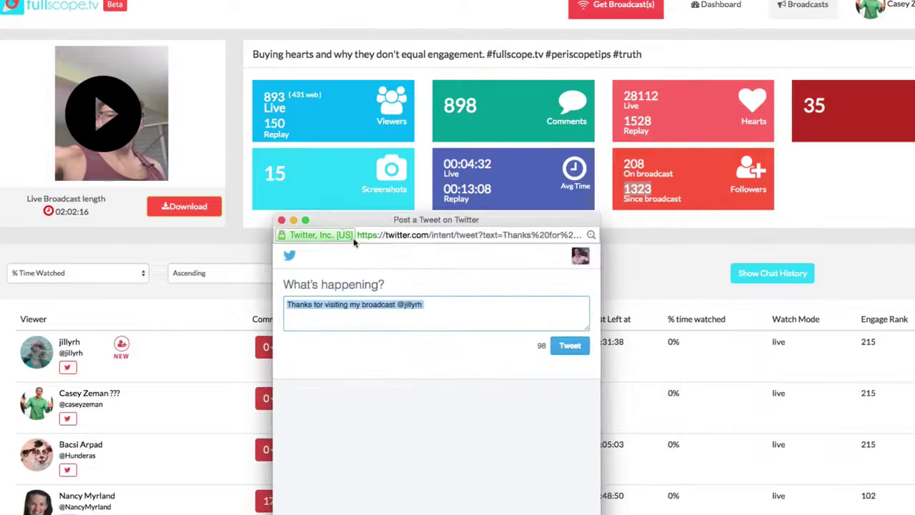
Step: Rewrite the tweet as "Hey", the viewer's handle, "looks like you missed when I mentioned about my webinar course. click here to get access to it for free."
left_click(396, 304)
left_click_drag(396, 304, 287, 304)
type("Hey @jillyrh loo")
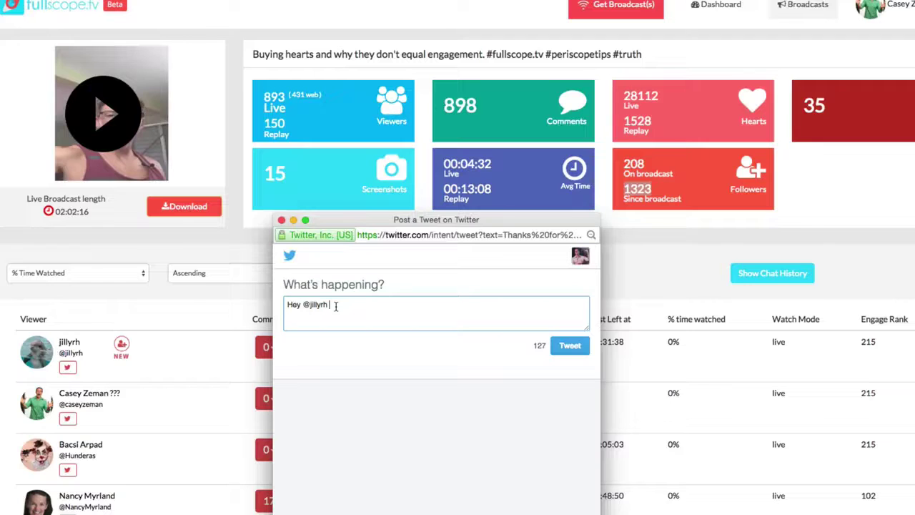
type("ks like you missed when I m")
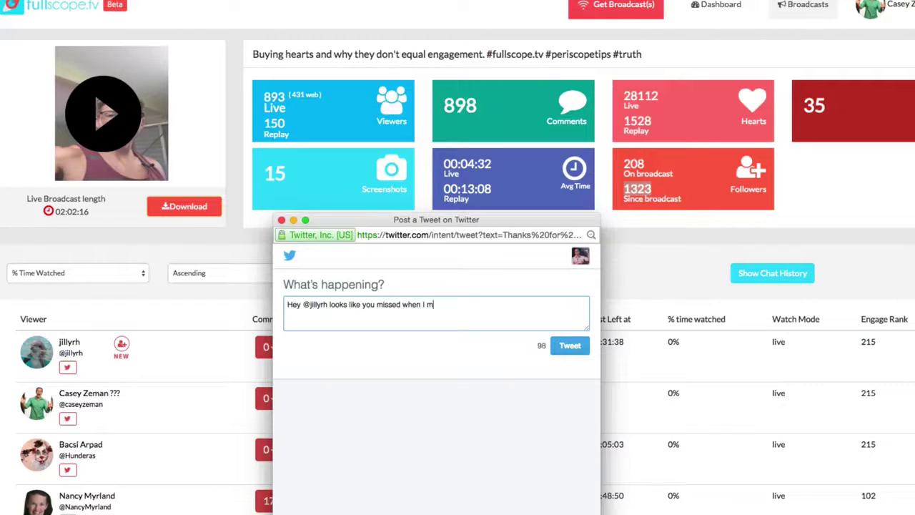
type("entioned about my webinar cour")
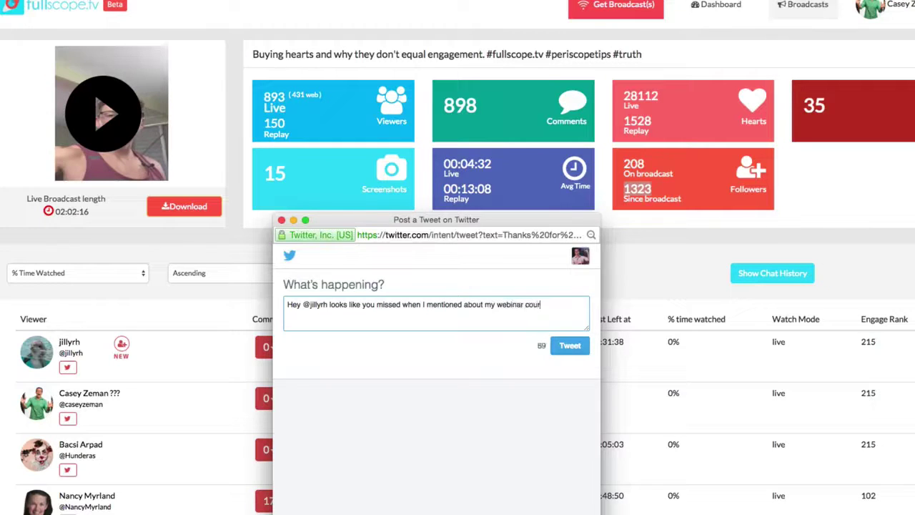
type("se. click here to get acces to")
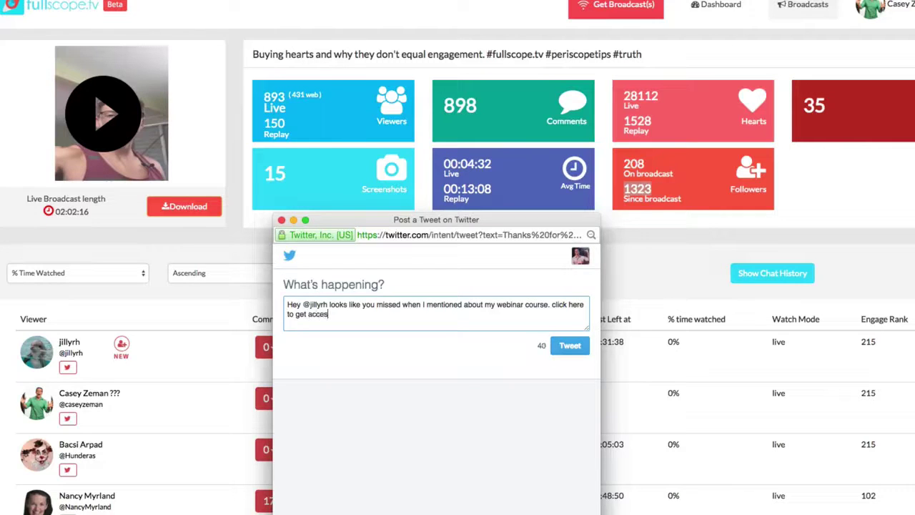
key("BackSpace")
key("BackSpace")
key("BackSpace")
type("s to it for free")
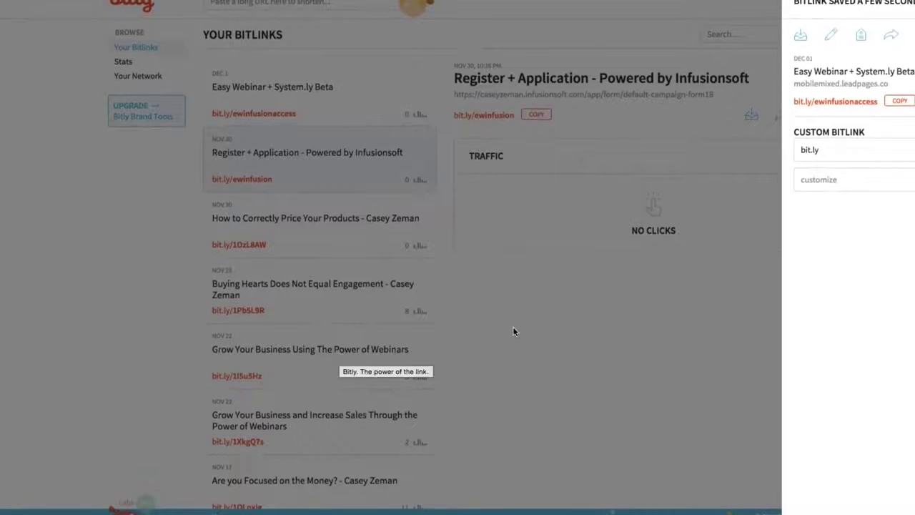
Step: Switch to Bitly, copy the short link of "Grow Your Business Using The Power of Webinars", and post the tweet with it appended
left_click(514, 331)
scroll(322, 365, "down", 1)
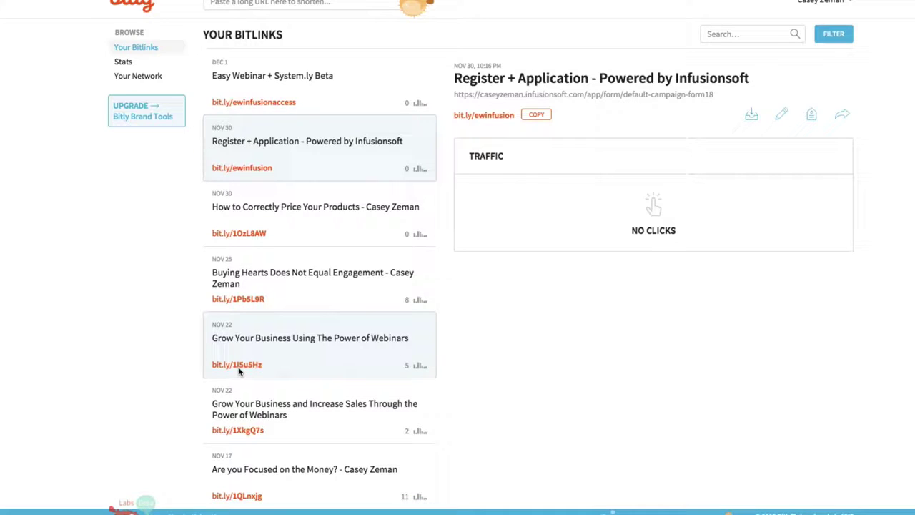
left_click(271, 340)
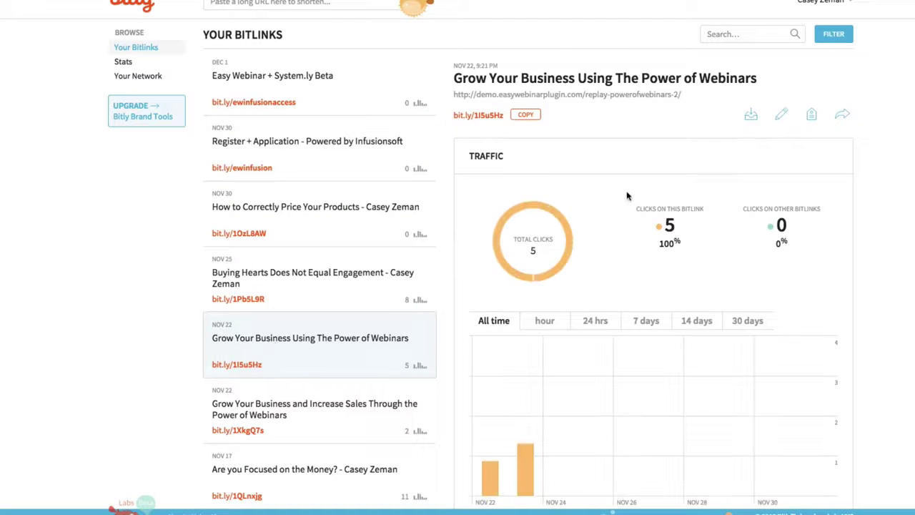
left_click(525, 118)
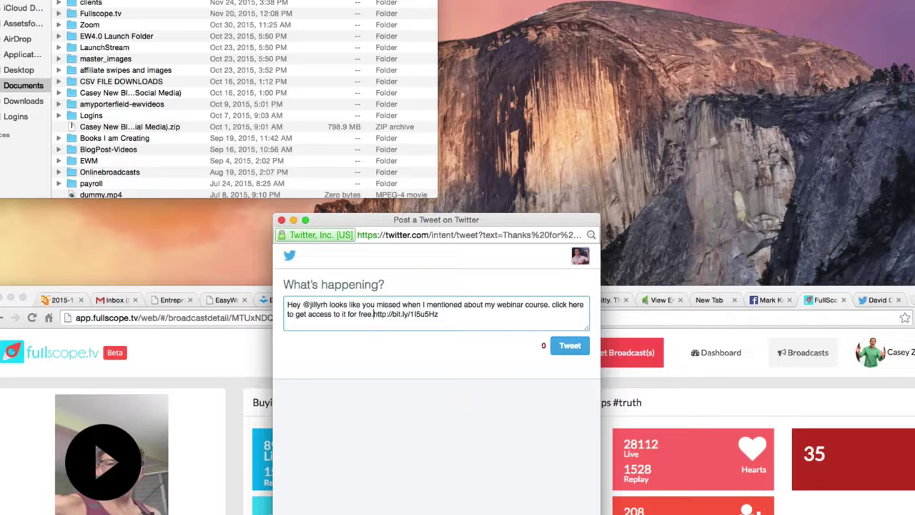
left_click(569, 346)
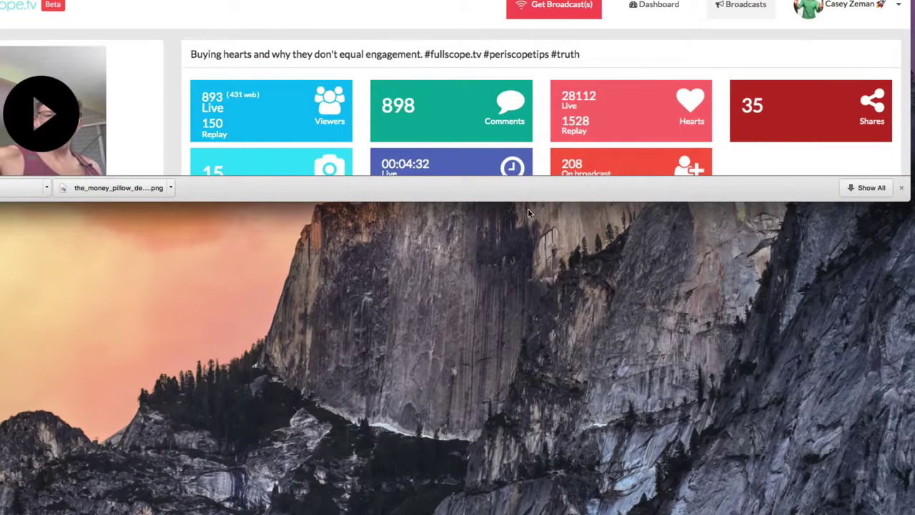
Step: Extend the Fullscope.tv browser window downward and scan the viewer list
left_click_drag(529, 202, 530, 514)
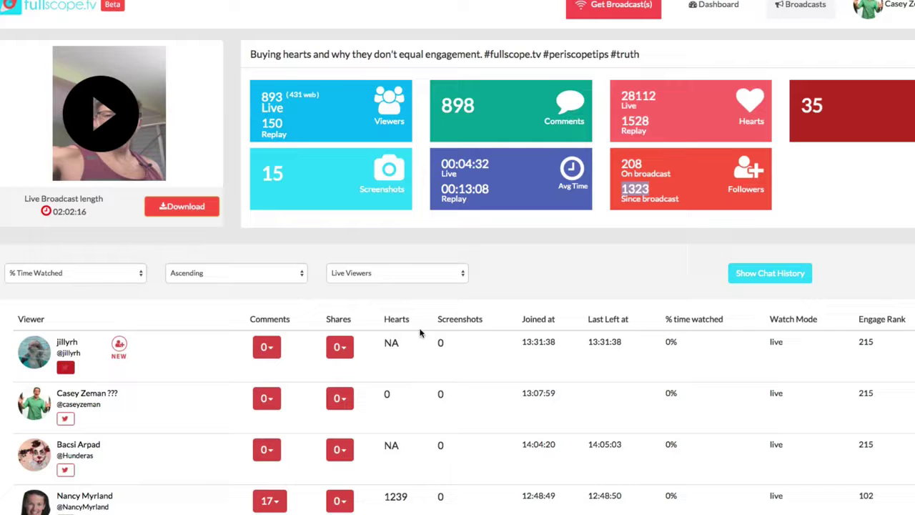
scroll(654, 361, "down", 3)
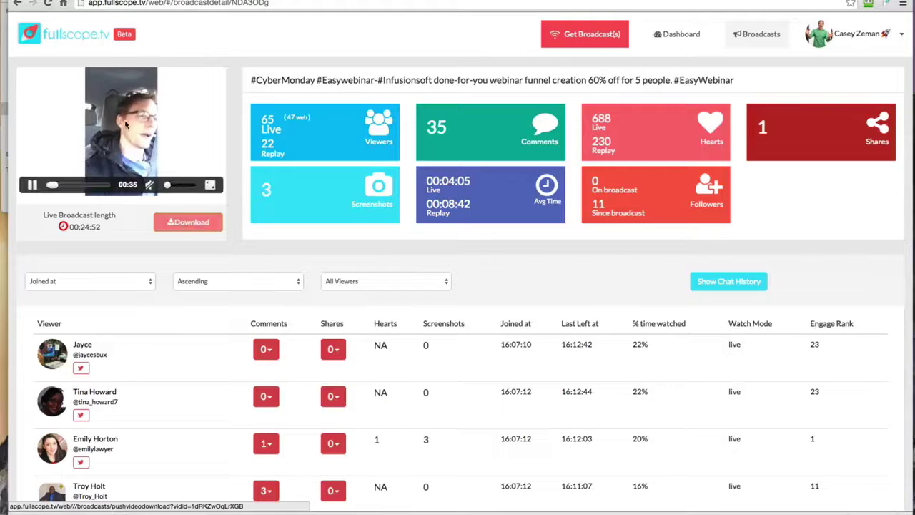
Step: Raise the #CyberMonday broadcast replay's volume to full and pause the video
left_click(192, 184)
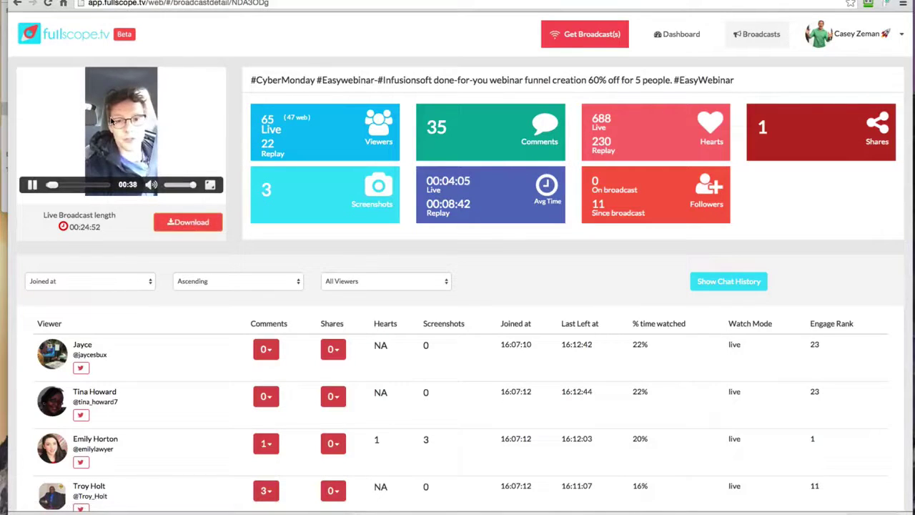
left_click(32, 185)
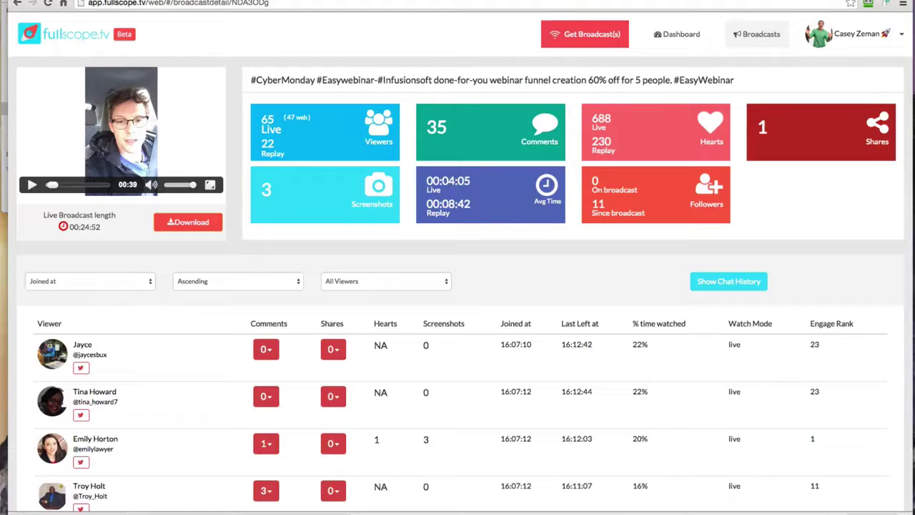
Step: Examine the #CyberMonday broadcast's average viewing times, followers gained since the broadcast, hearts and comments
left_click_drag(471, 181, 448, 205)
mouse_move(605, 204)
left_mouse_down()
mouse_move(612, 211)
mouse_move(590, 205)
left_mouse_up()
left_click_drag(612, 146, 591, 118)
left_click(442, 127)
Step: Open the dashboard and review the Viewer per Broadcast chart, recent broadcasts and top viewer rankings
left_click(665, 34)
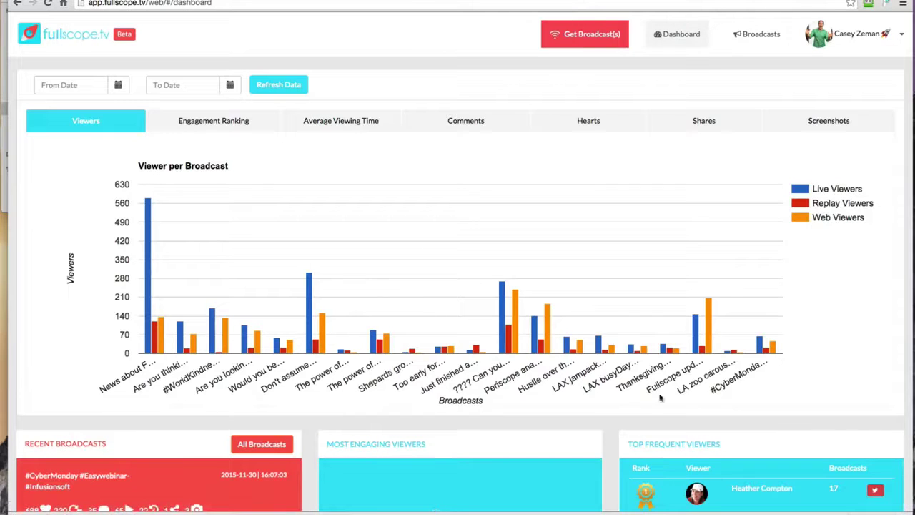
mouse_move(534, 333)
scroll(457, 322, "down", 5)
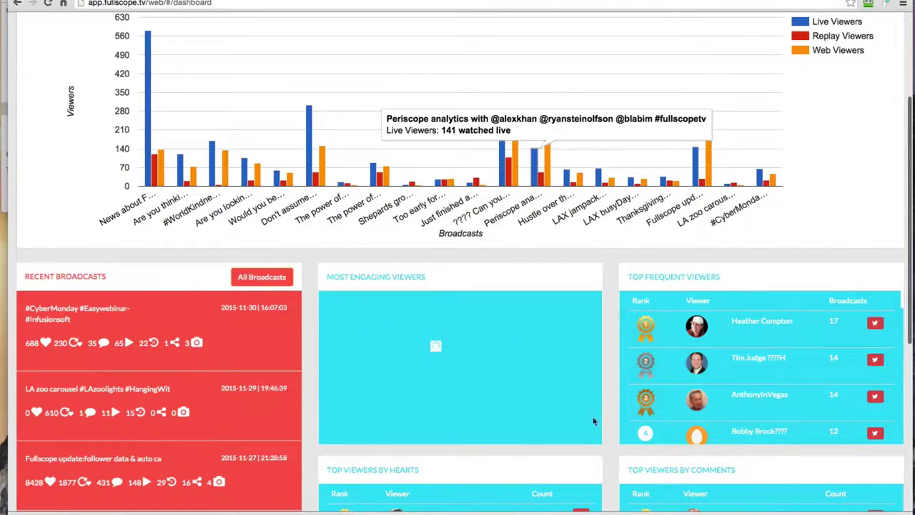
scroll(601, 425, "down", 3)
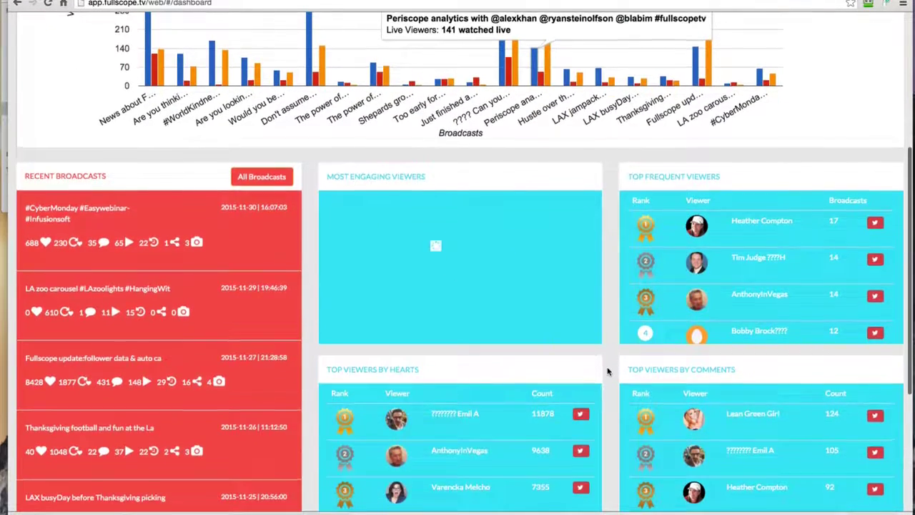
scroll(86, 255, "up", 8)
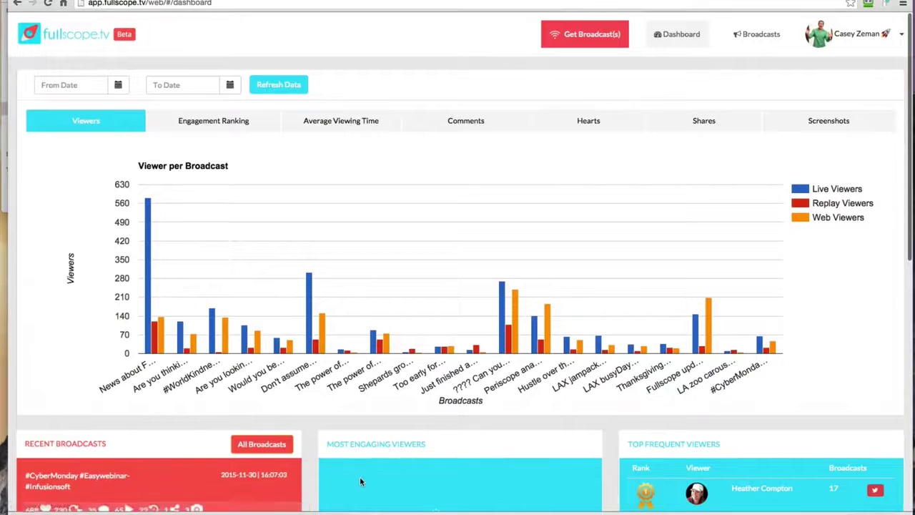
Step: Show all broadcasts and open the details of the #CyberMonday #Easywebinar broadcast
scroll(258, 348, "down", 3)
left_click(259, 349)
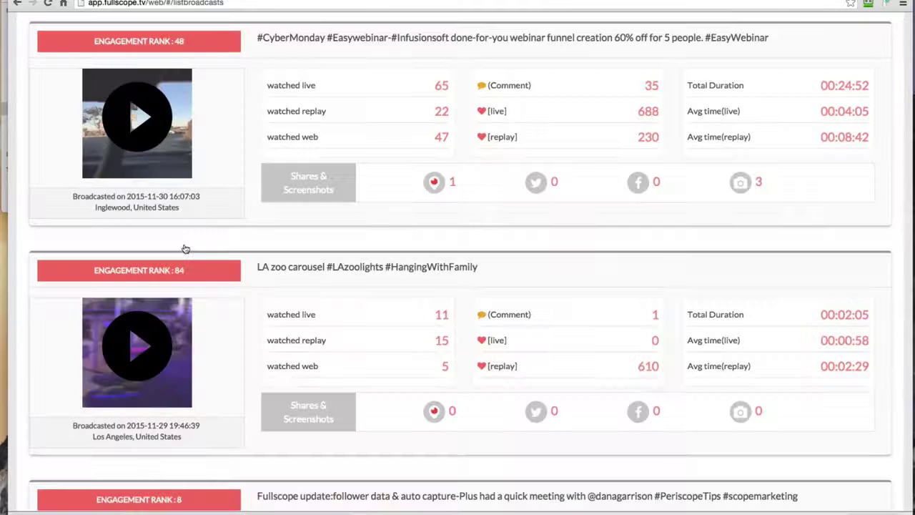
scroll(493, 258, "up", 3)
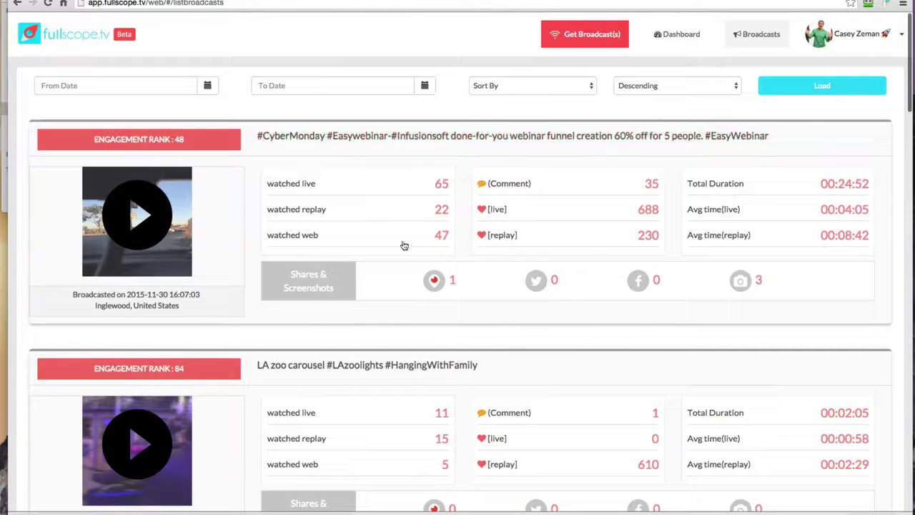
left_click(425, 136)
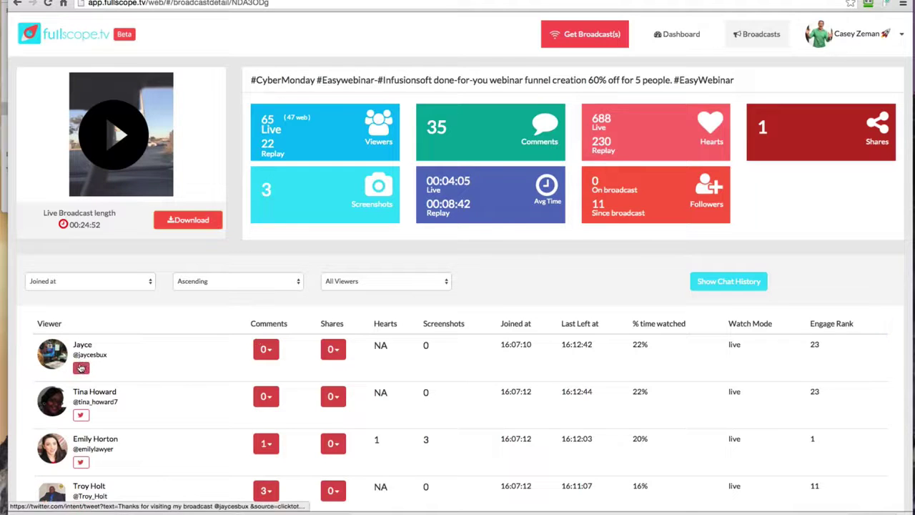
Step: Scan the #CyberMonday broadcast's viewer list for tweet options and engagement figures, returning to its first row
scroll(84, 429, "down", 5)
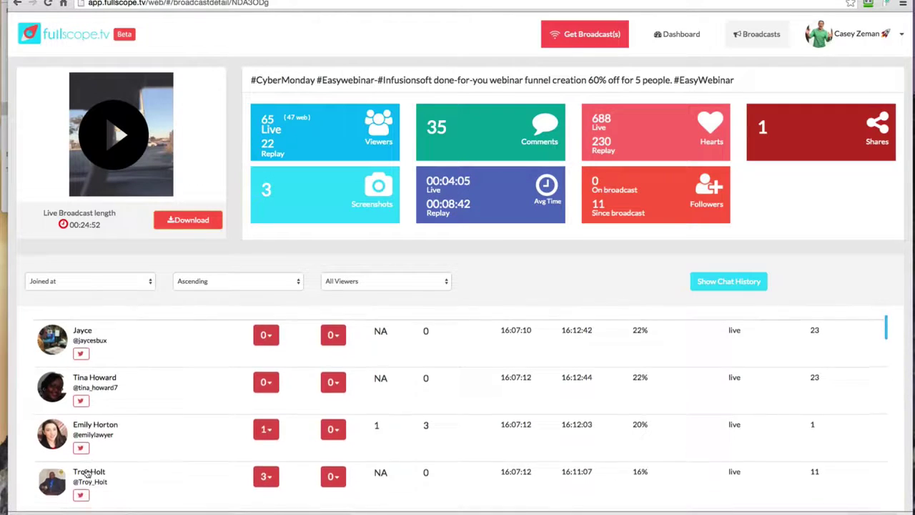
scroll(86, 472, "down", 7)
scroll(86, 473, "up", 5)
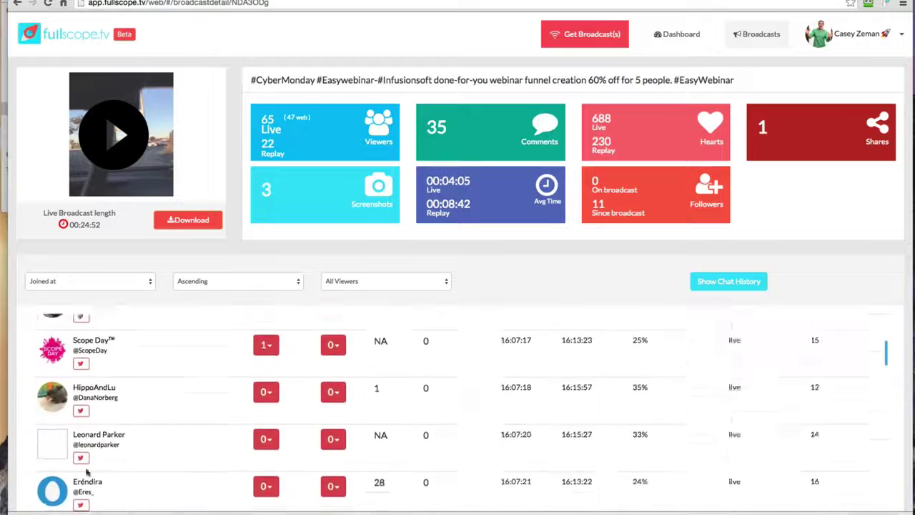
scroll(86, 470, "down", 1)
scroll(87, 470, "down", 8)
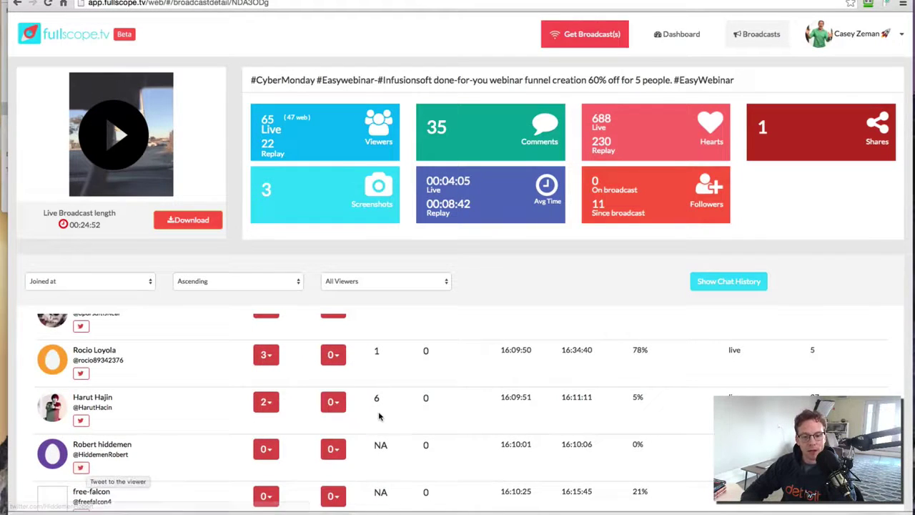
scroll(379, 417, "up", 10)
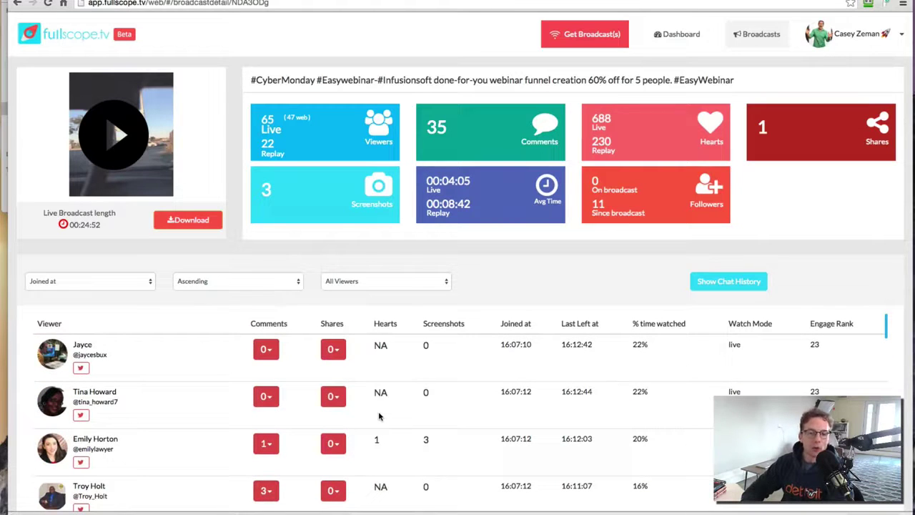